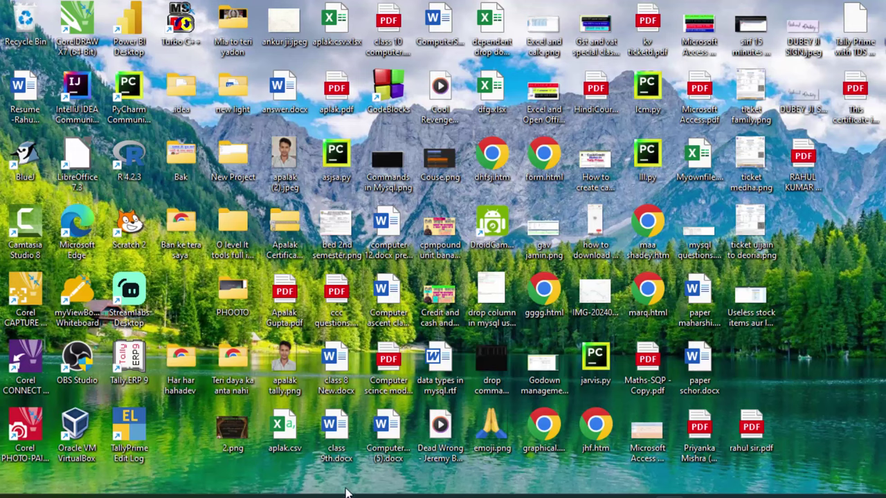
Step: Launch Tally.ERP 9 from its desktop shortcut
double_click(124, 362)
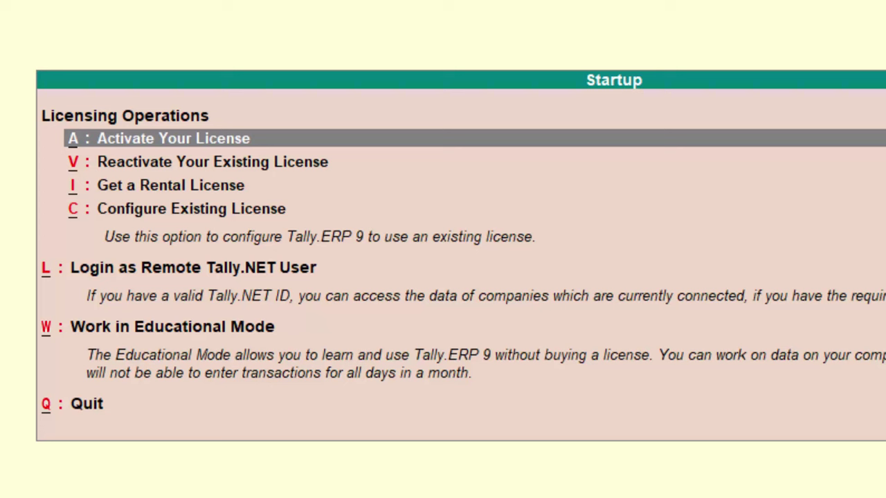
Step: Enter Educational Mode, decline opening a company, and bring up Company Creation
key(Down)
key(Down)
key(Down)
key(Down)
key(Down)
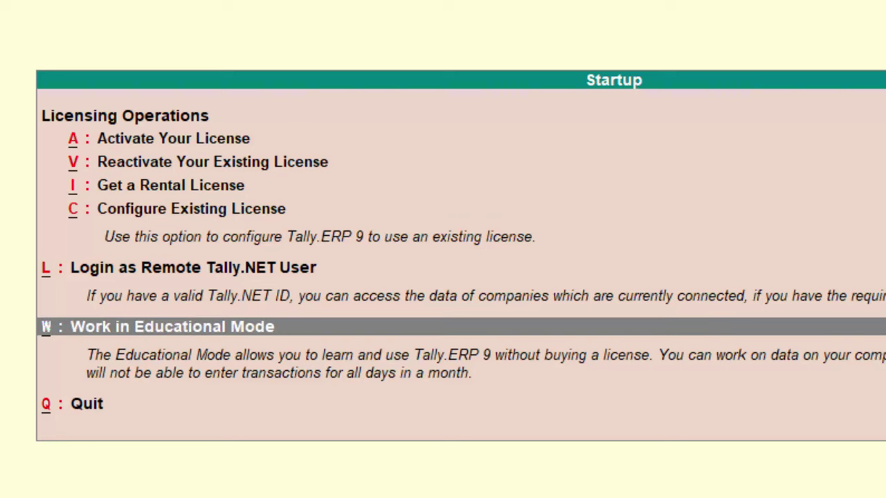
key(Return)
key(n)
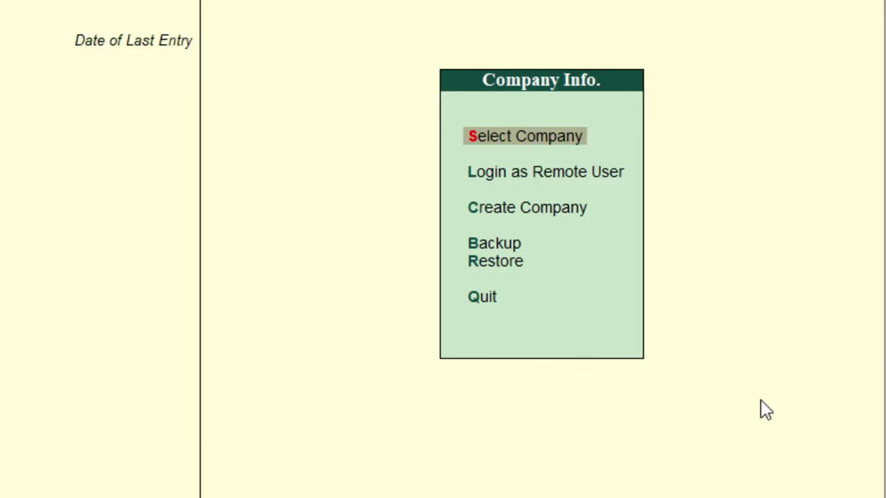
key(Down)
key(Down)
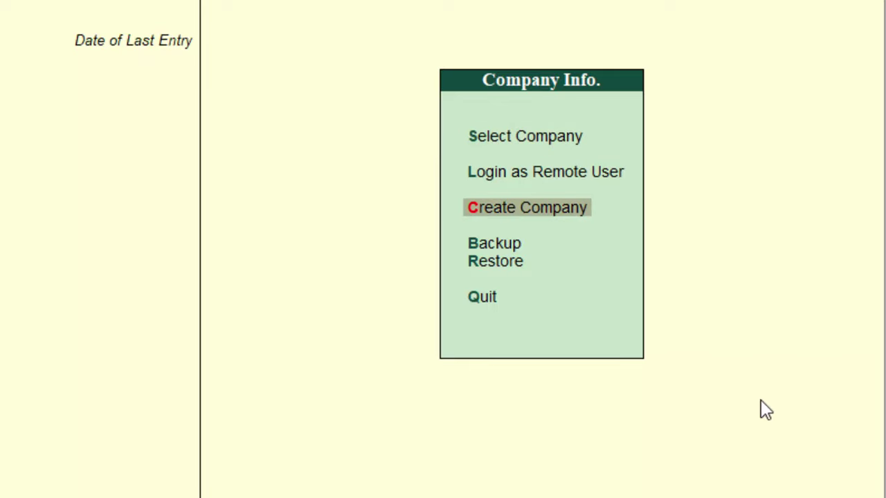
key(Return)
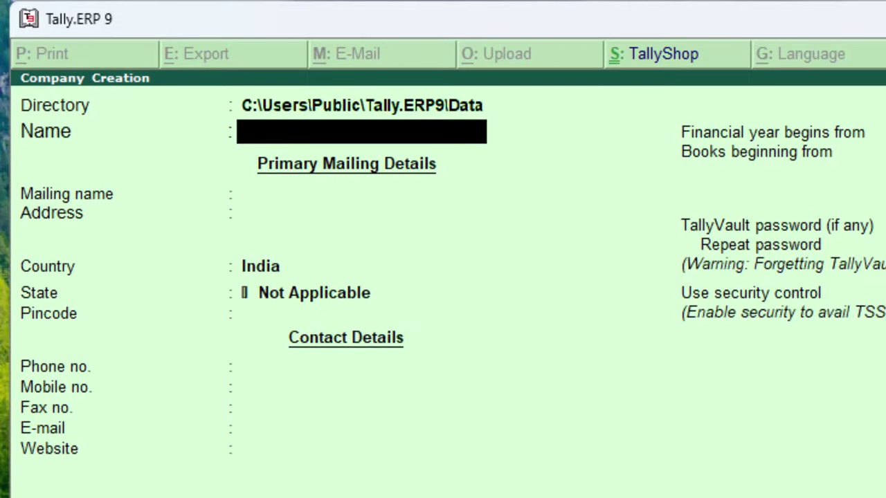
Step: Name the company 'New Educational & Grocessary Shop' with a New Colony, Deoria address
text(New)
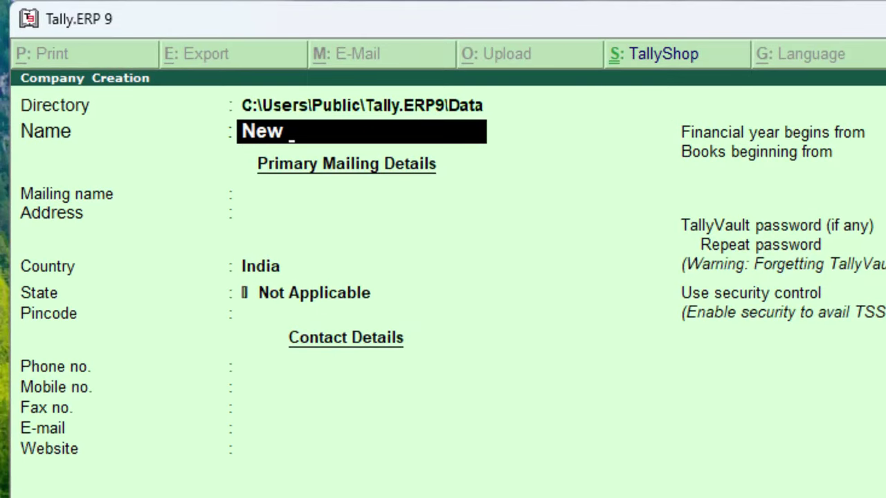
text( Educat)
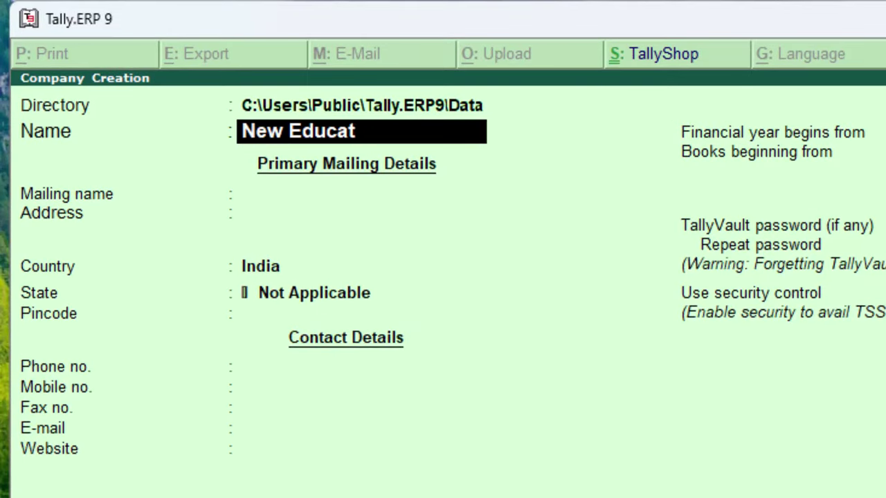
text(ional)
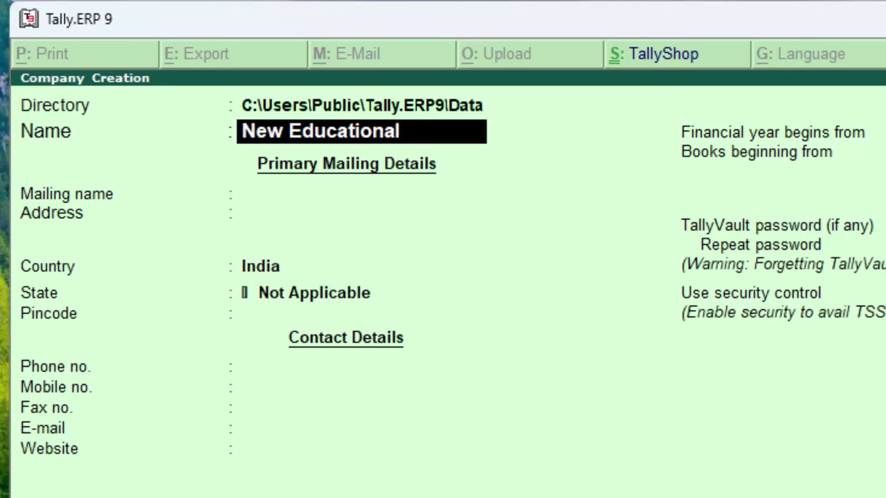
text( & Groc)
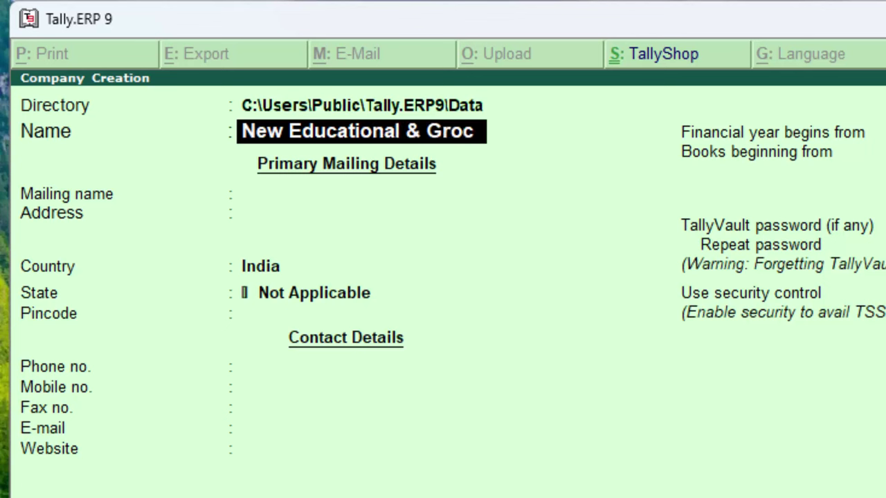
text(essary)
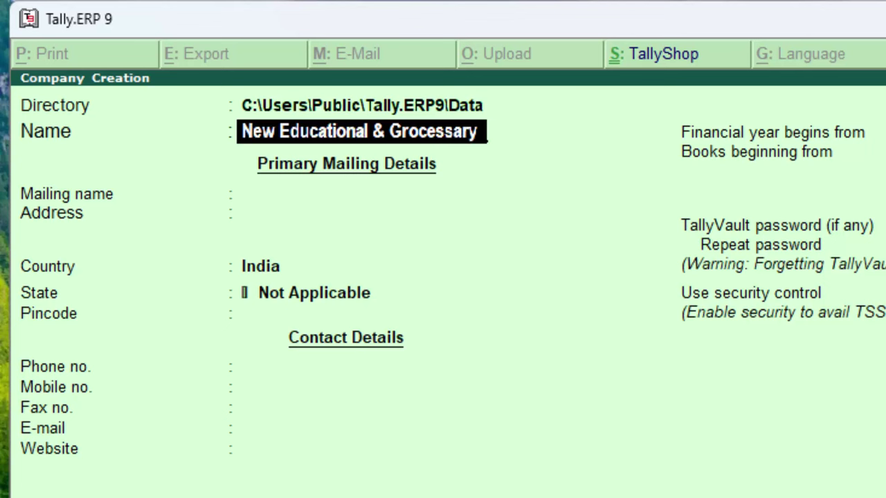
text( Shop)
key(Return)
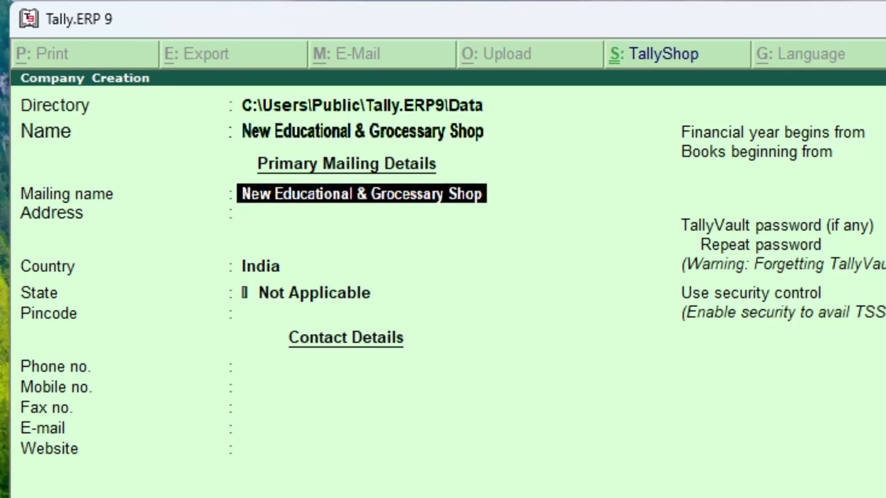
key(Return)
text(Ne)
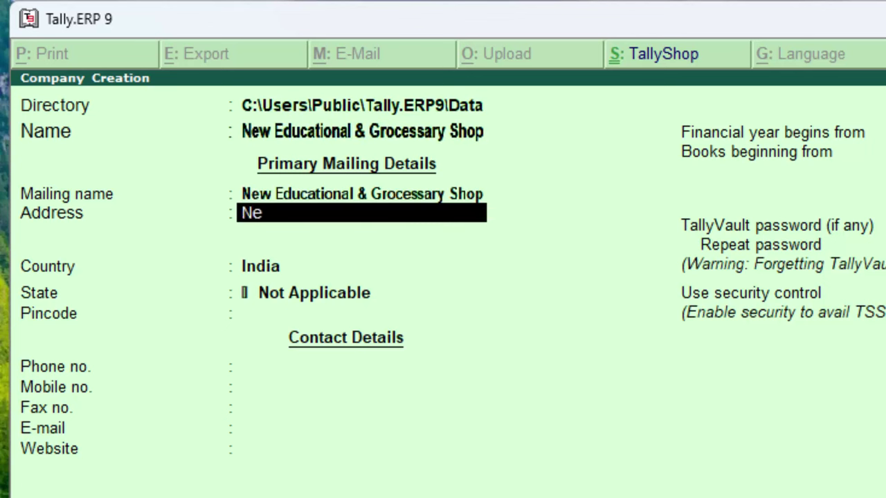
text(w C)
text(olonY)
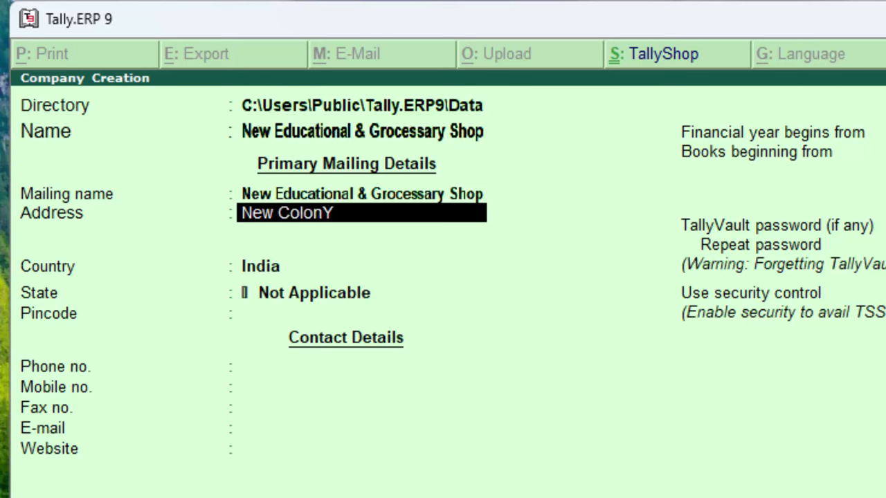
text(==)
key(BackSpace)
key(BackSpace)
key(BackSpace)
text(y Deo)
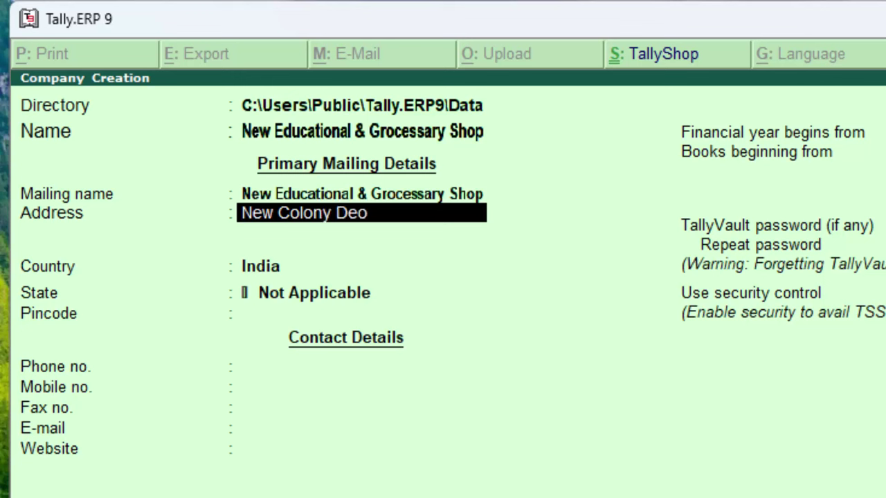
text(ria)
key(Return)
key(Return)
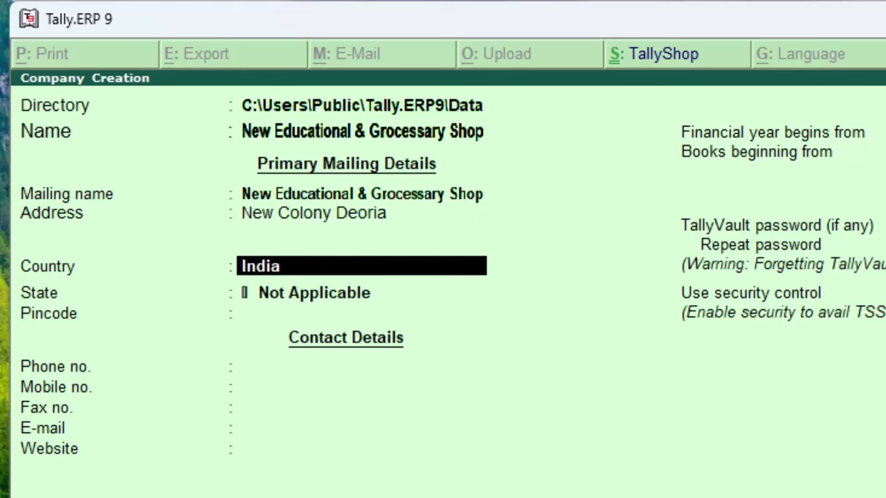
key(Return)
Step: Set state Uttar Pradesh and pincode 274001, keeping books from 1-4-2023 and default currency
text(U)
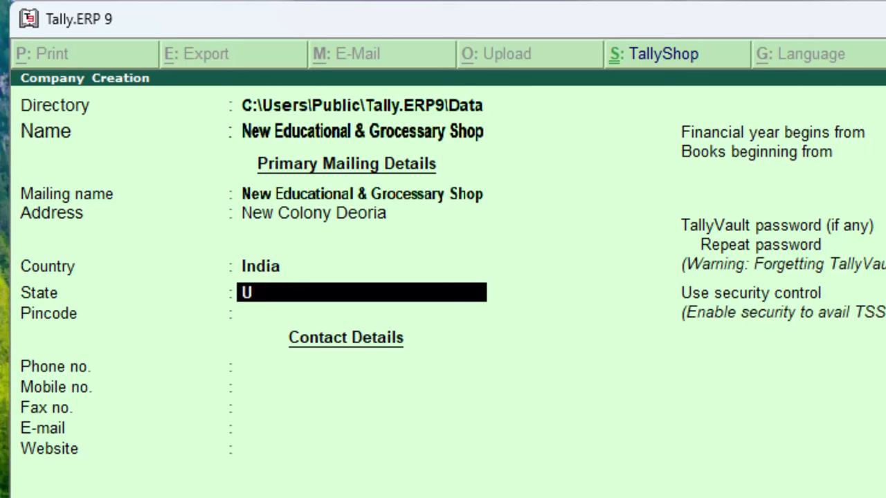
key(Return)
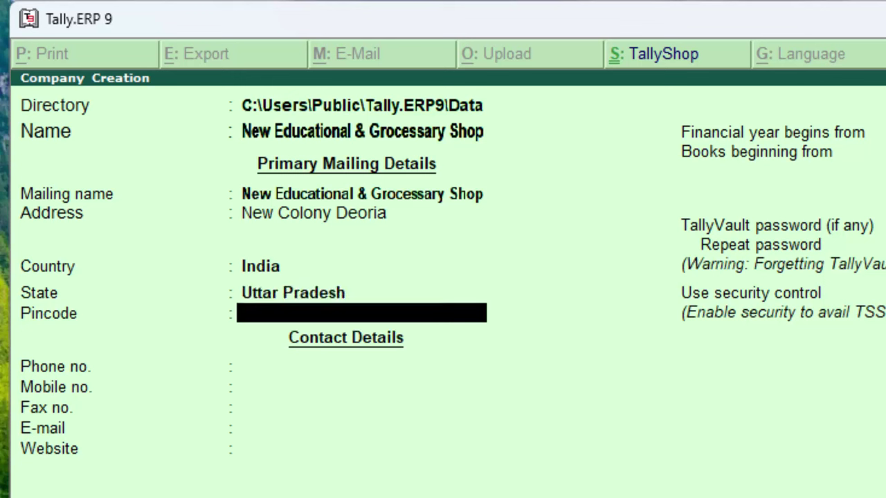
text(274001)
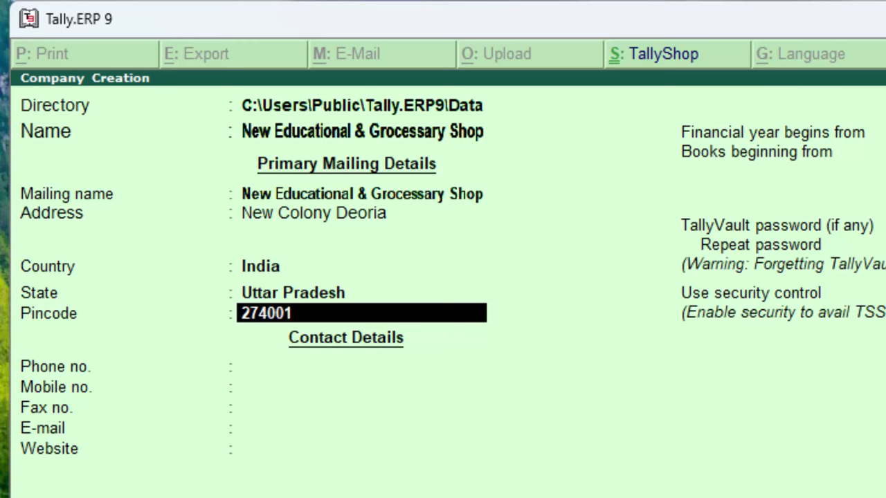
key(Return)
key(Return)
key(Return)
key(Return)
key(Return)
key(Return)
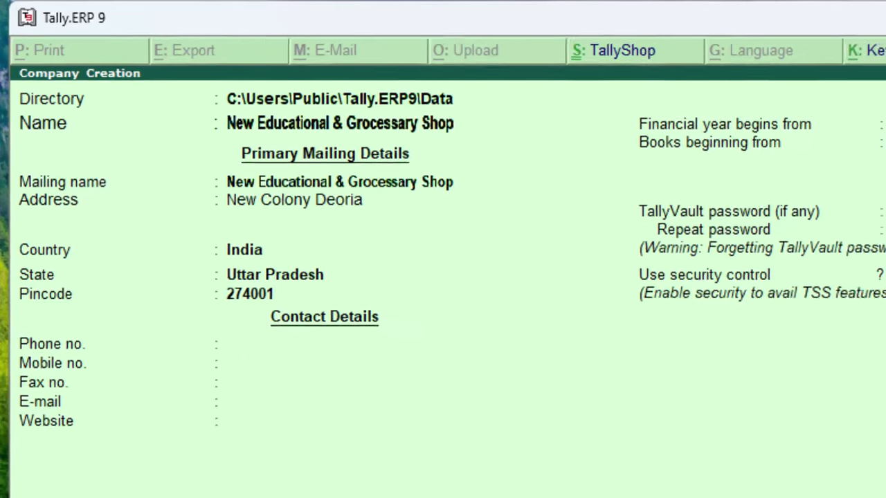
key(Return)
key(Return)
key(Return)
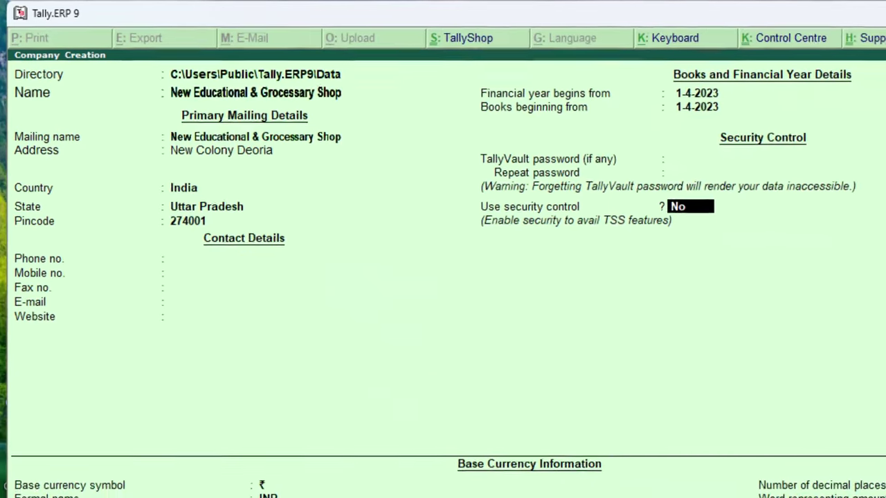
key(Return)
key(Return)
key(Return)
key(Return)
key(Return)
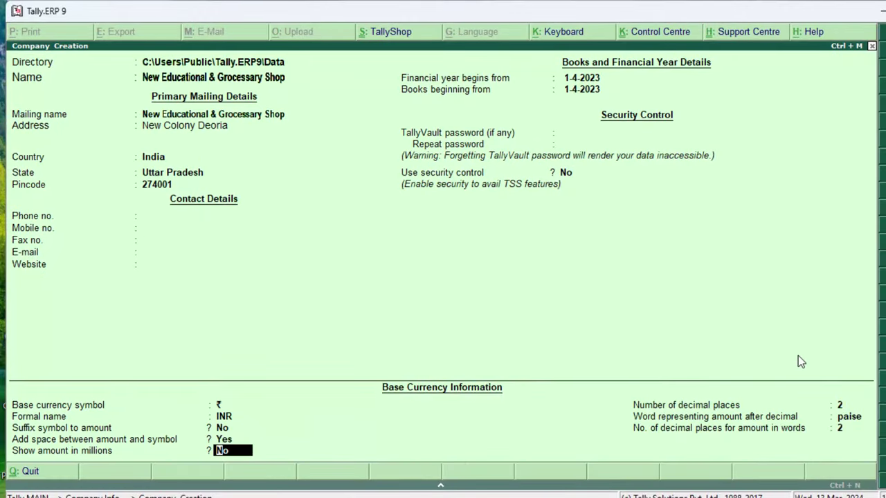
key(Return)
key(Return)
key(Return)
key(Return)
key(Return)
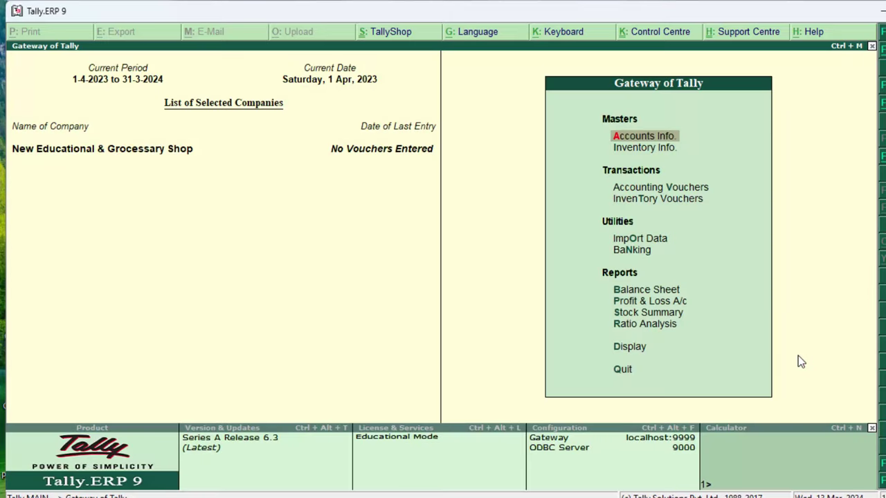
Step: Enable GST for the company with Monthly GSTR1 periodicity
key(F11)
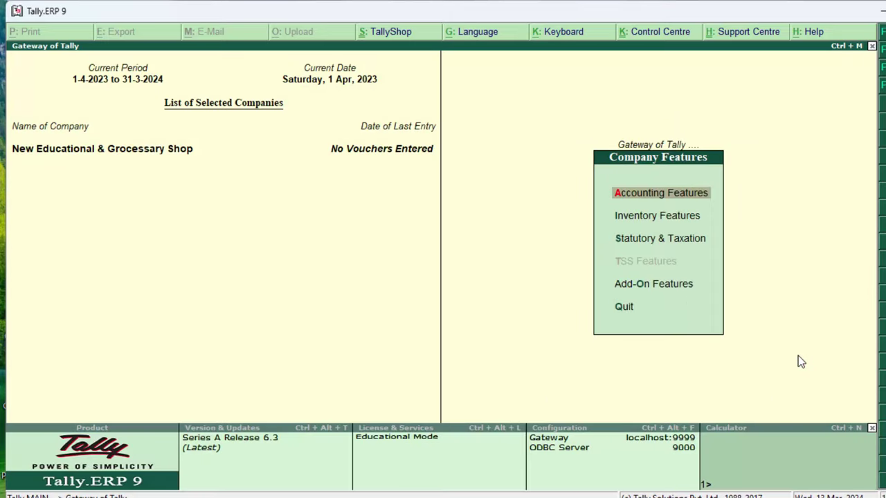
key(Down)
key(Down)
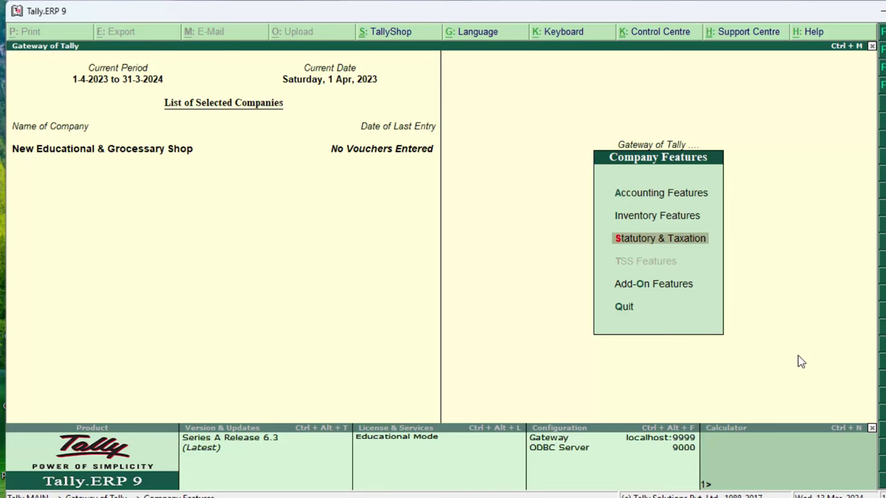
key(Return)
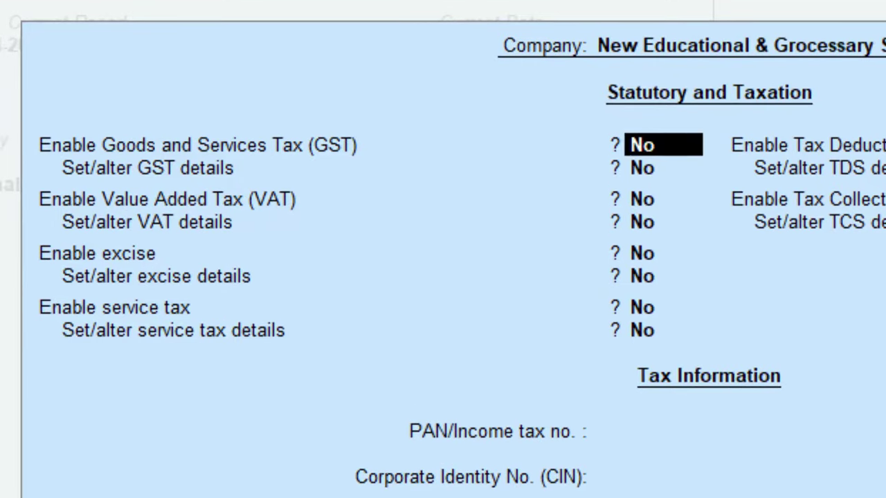
text(y)
key(Return)
text(y)
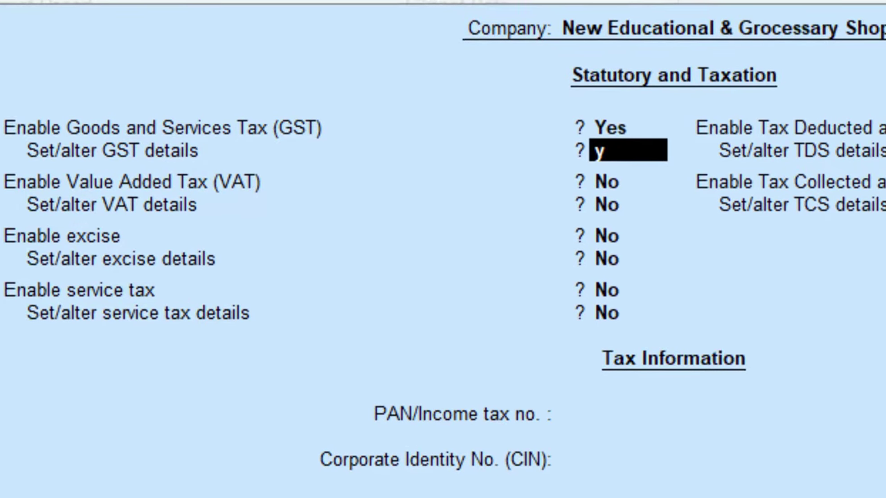
key(Return)
key(Return)
key(Return)
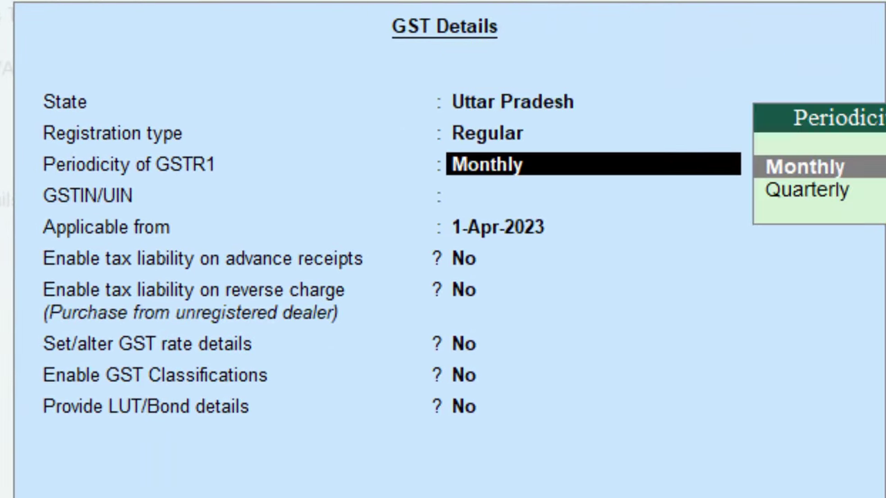
key(Return)
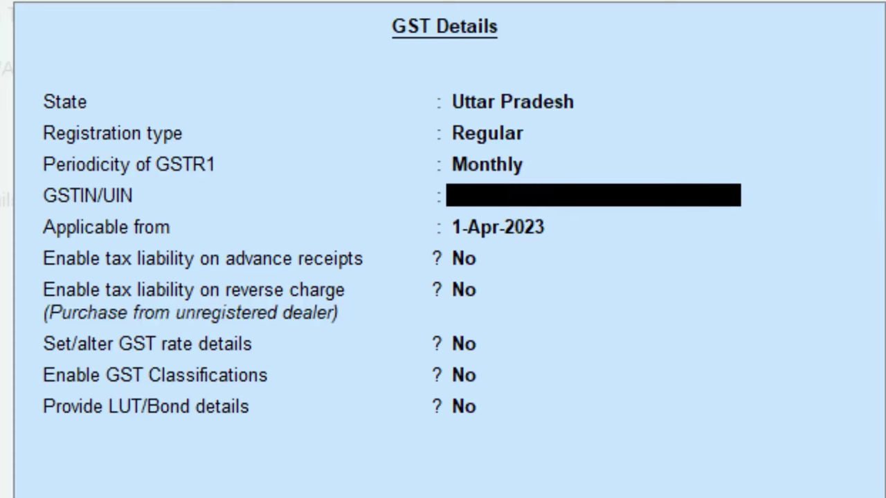
key(Return)
Step: Set GST rate details to Taxable at 12% integrated tax and save the settings
key(Return)
key(Return)
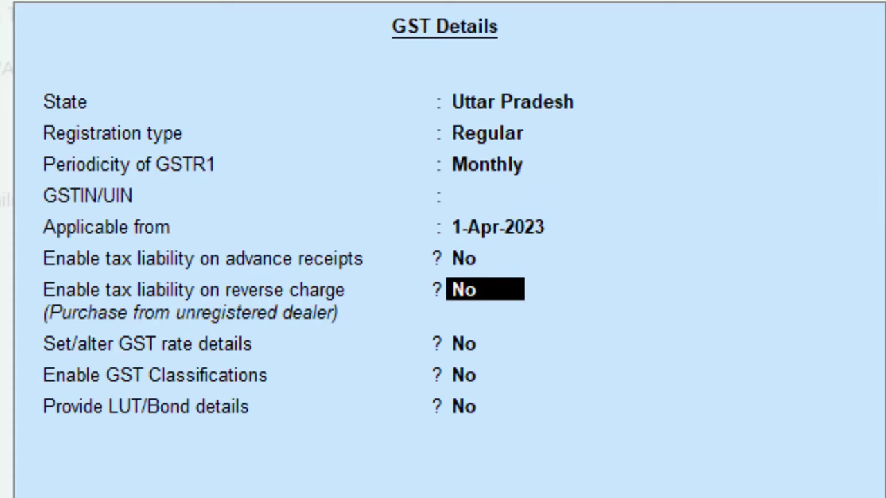
key(Return)
text(y)
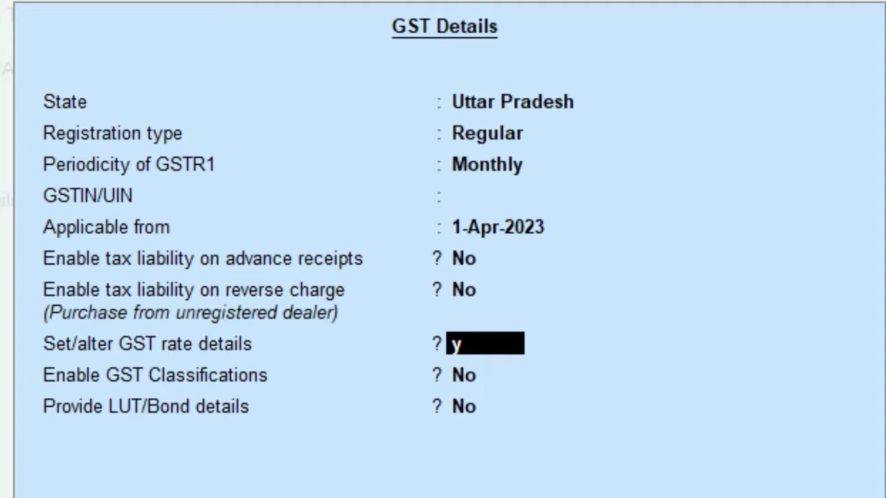
key(Return)
key(Down)
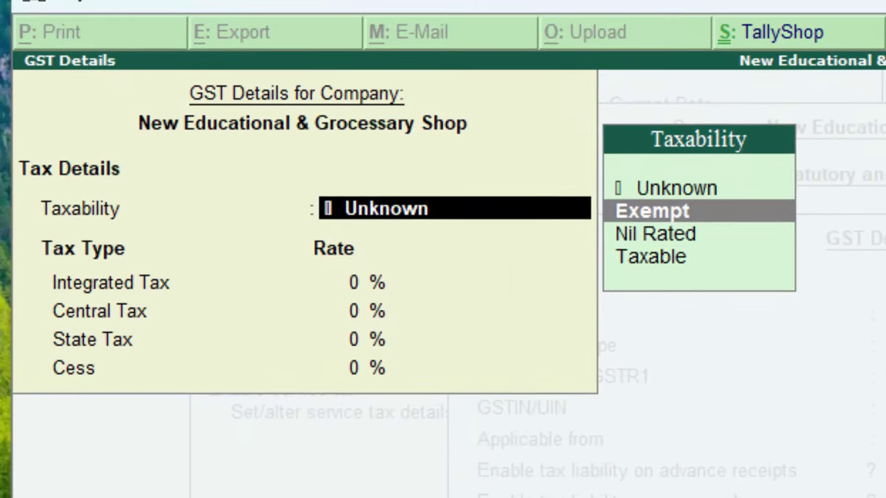
key(Down)
key(Down)
key(Return)
text(1)
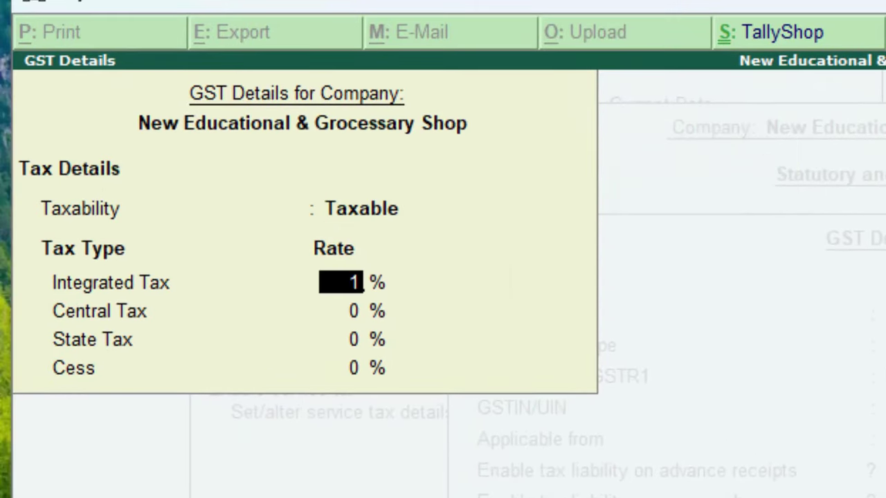
text(2)
key(Return)
key(Return)
key(Return)
key(ctrl+a)
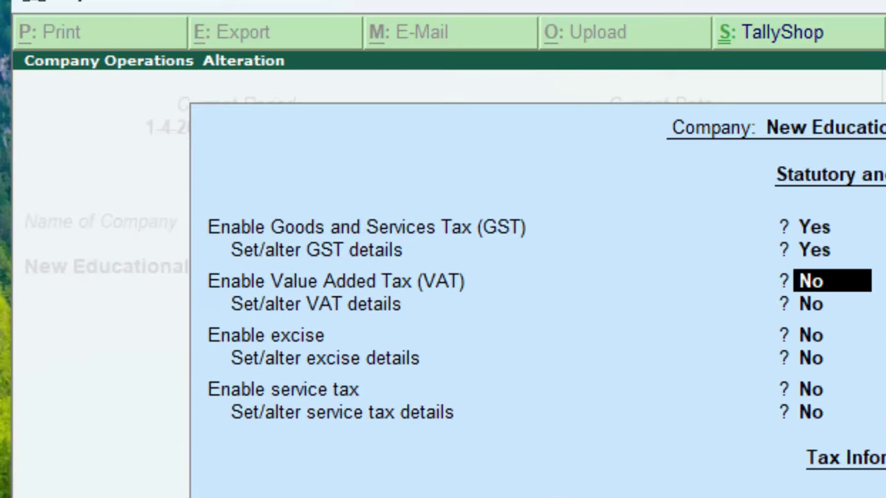
key(Return)
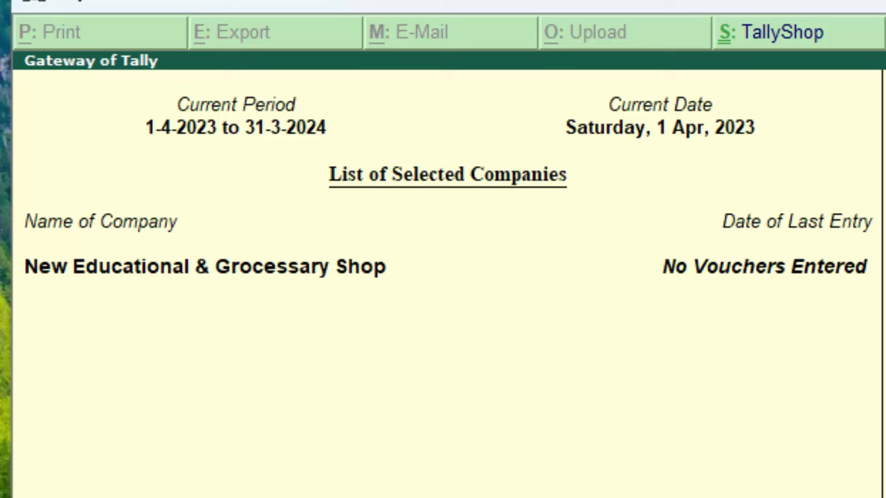
Step: Start a Purchase voucher with supplier invoice 43453, dated 1-Apr-2023, Cash as party
key(v)
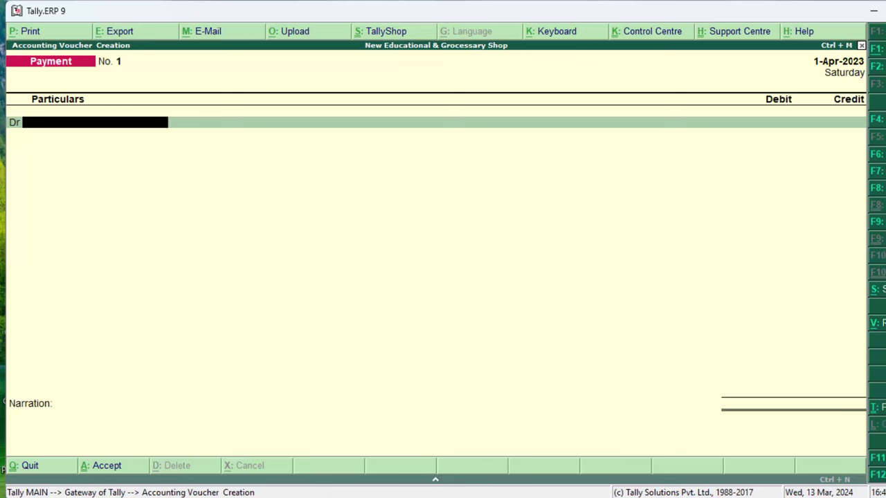
key(F9)
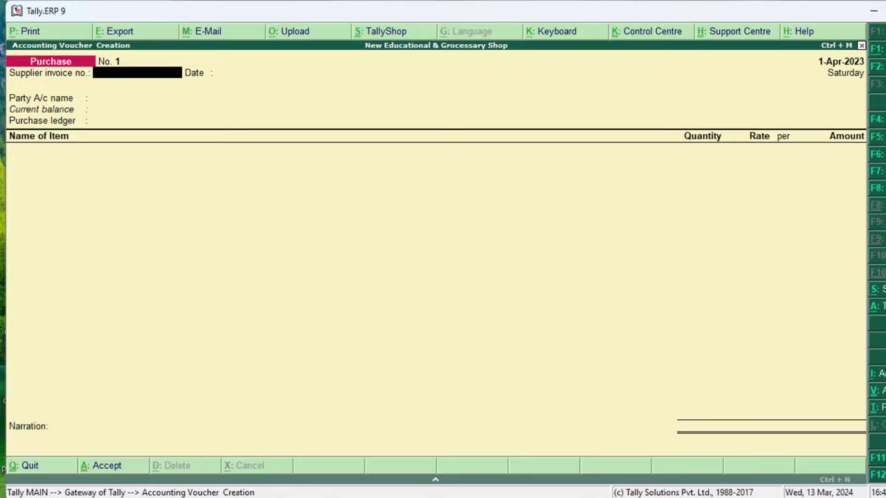
text(43453)
key(Return)
key(Return)
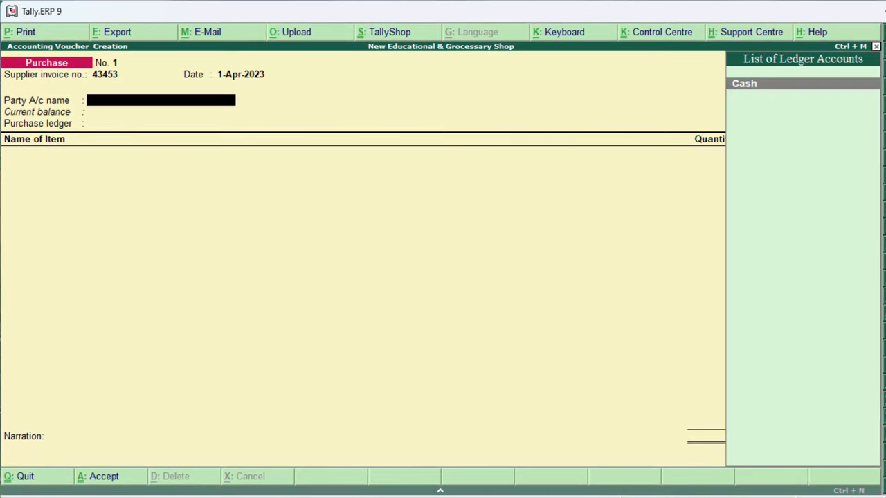
key(Return)
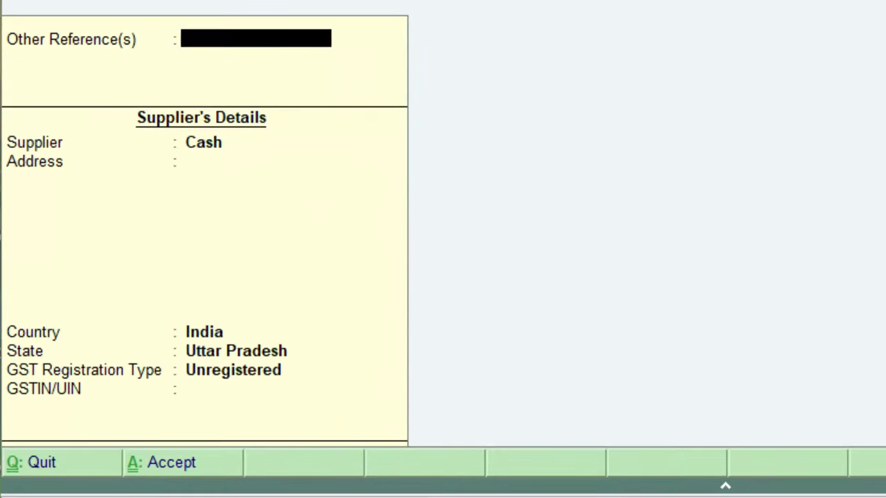
key(Escape)
key(Return)
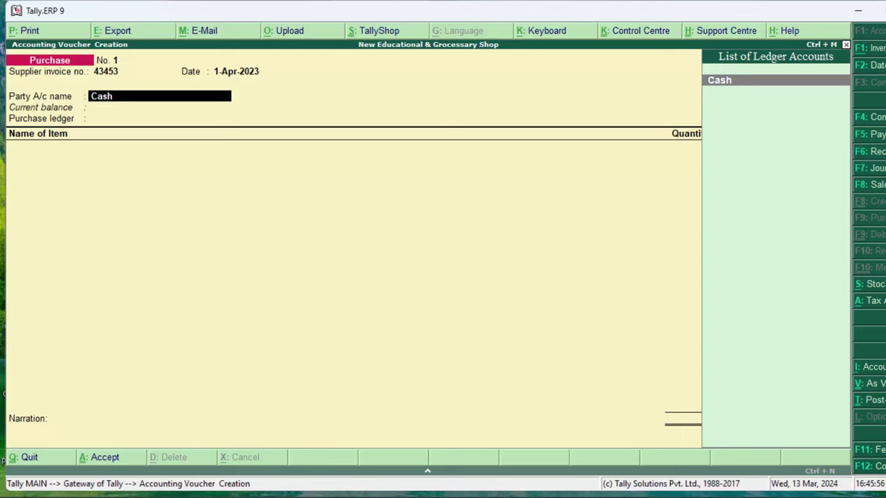
Step: Create the supplier's ledger under Sundry Creditors, state Uttar Pradesh, as the voucher party
key(alt+c)
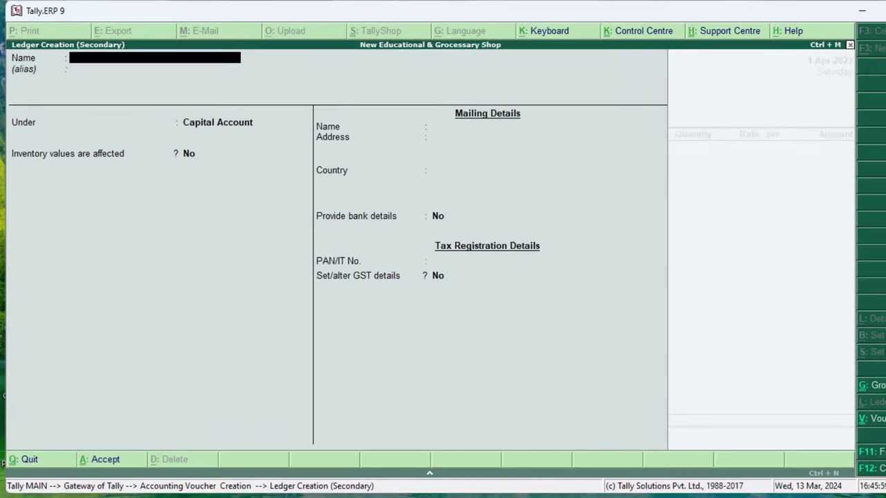
text(Ri)
text(tesh )
text(Suppl)
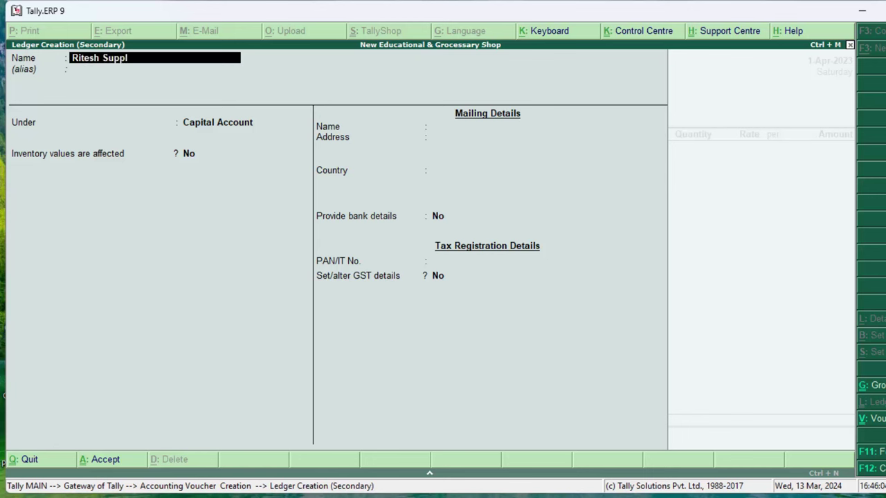
text(ier)
key(Return)
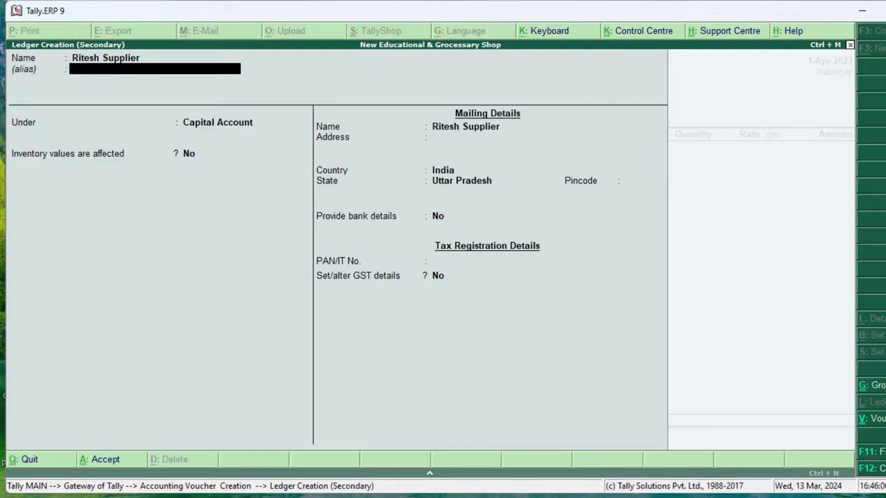
key(Return)
text(S)
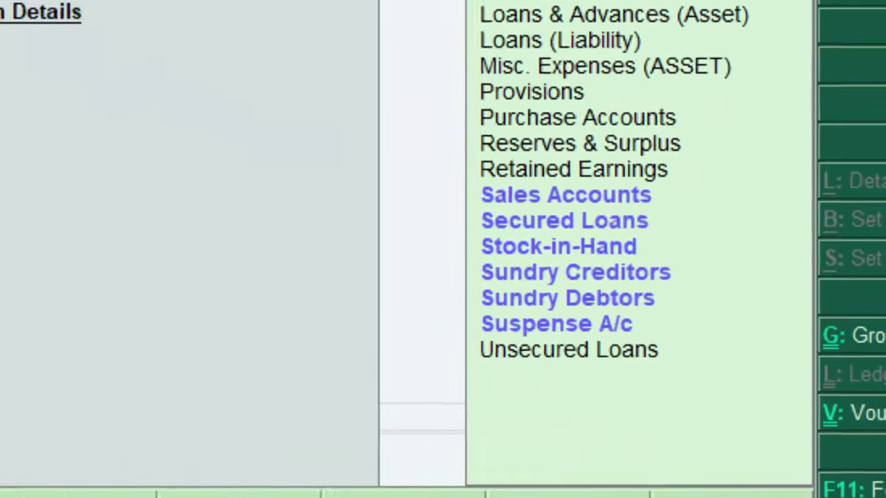
key(Down)
key(Down)
key(Return)
key(Return)
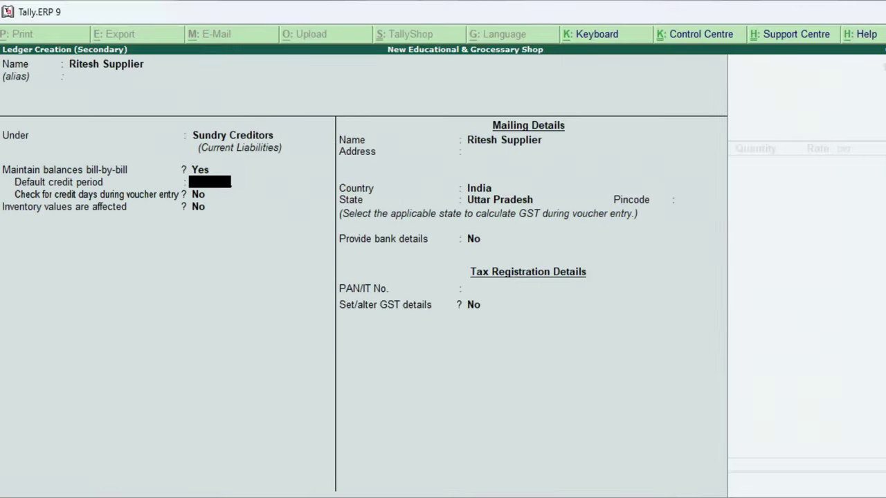
key(Return)
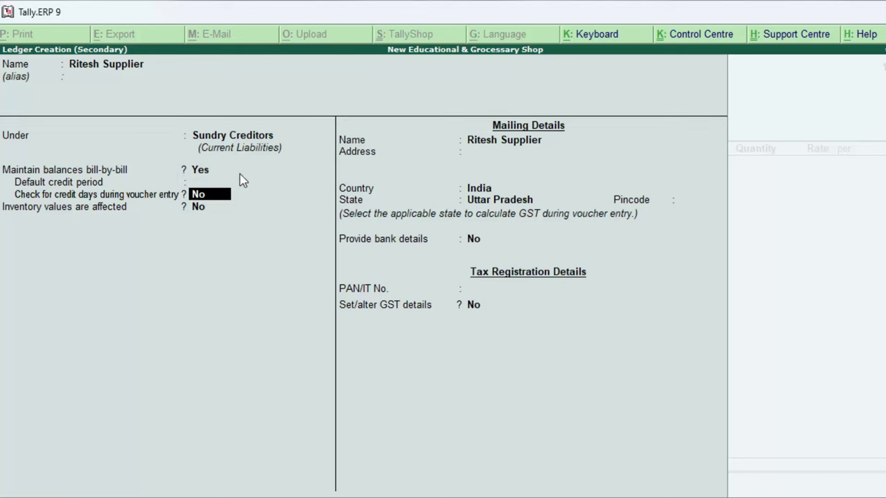
key(Return)
key(Return)
key(Return)
key(Return)
key(Return)
key(Return)
key(Return)
key(Return)
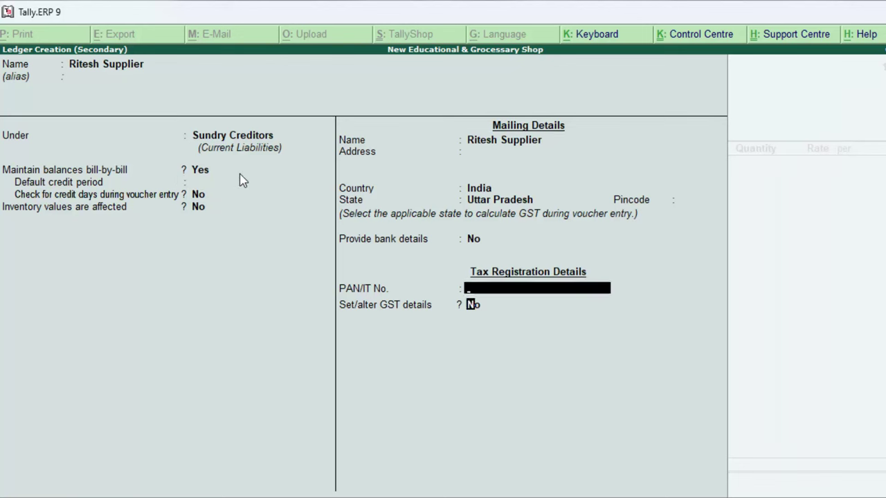
key(Return)
key(Return)
key(Return)
key(Return)
key(Return)
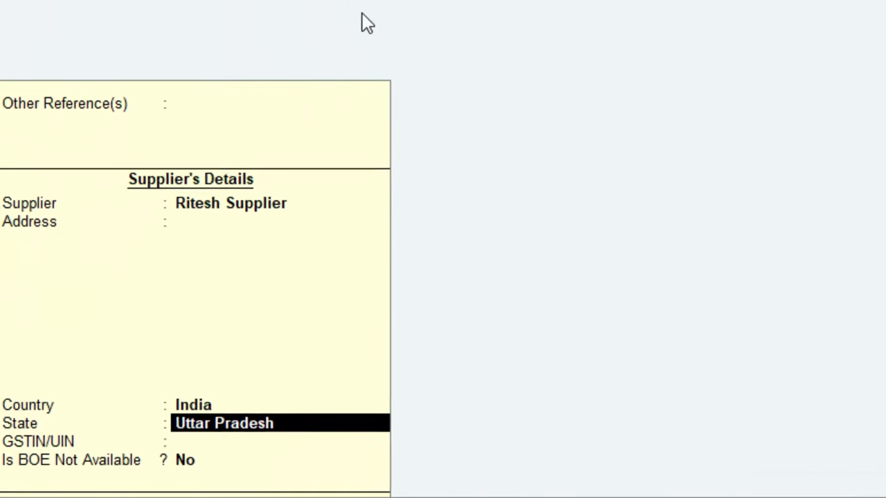
key(Return)
key(Return)
key(Return)
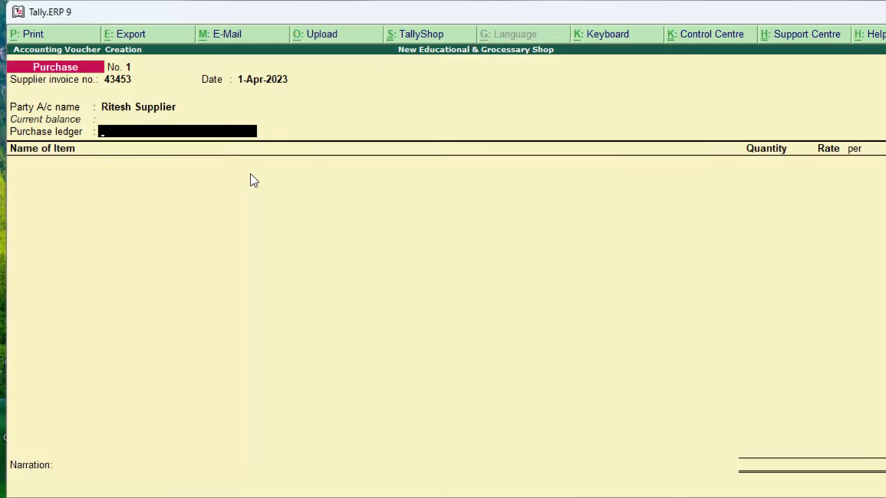
Step: Create the 'Purchase A/c' ledger under Purchase Accounts and begin a new stock item
key(alt+c)
text(P)
text(urc)
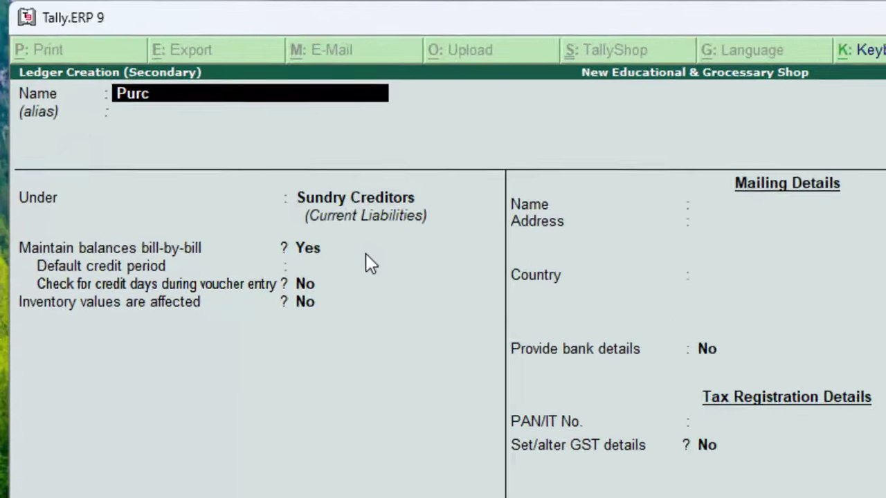
text(hase A)
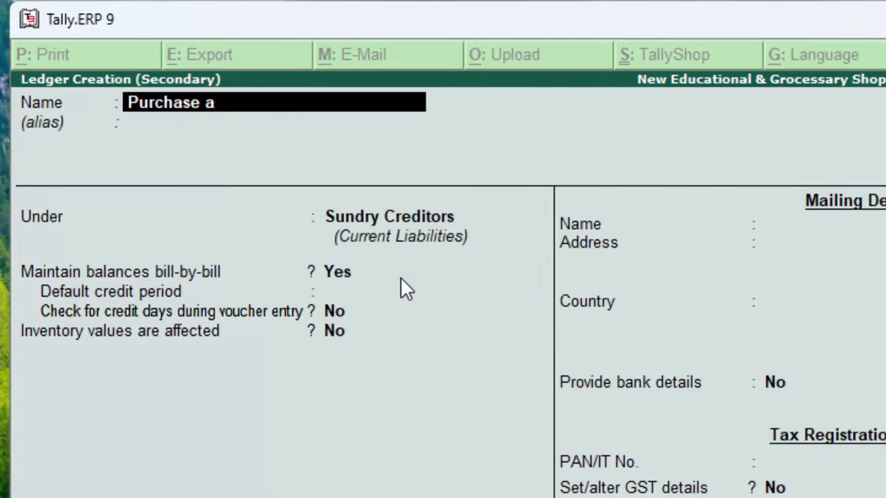
text(/c)
key(Return)
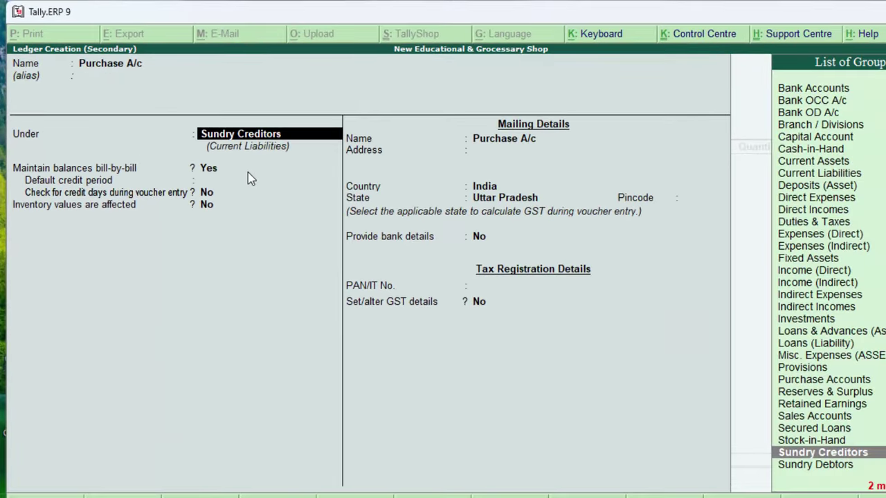
text(P)
key(Down)
key(Return)
key(Return)
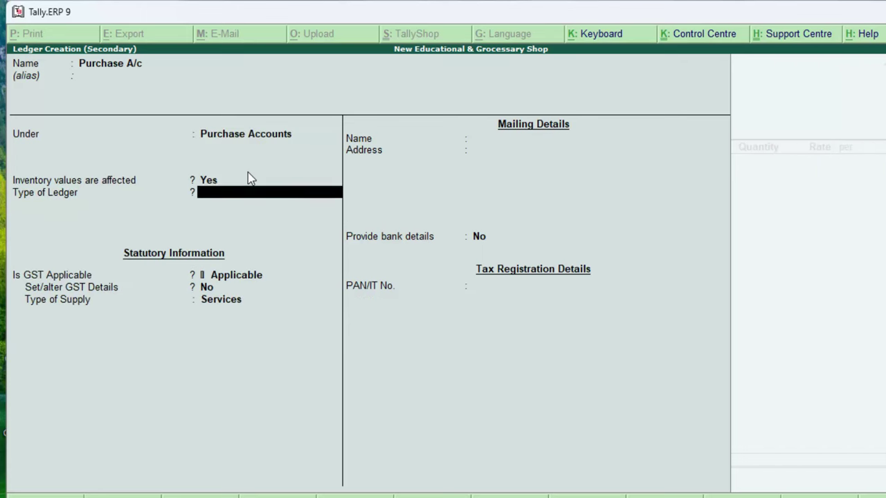
key(Return)
key(Return)
key(Return)
key(Return)
key(Return)
key(Return)
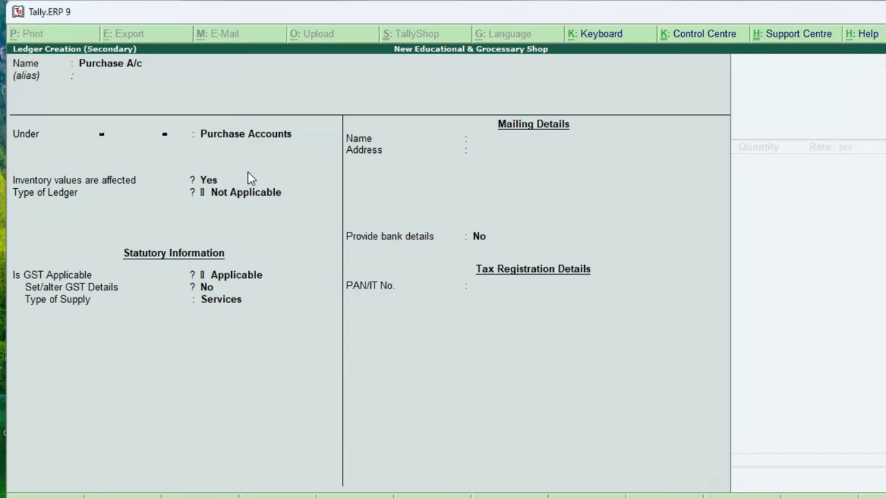
key(alt+c)
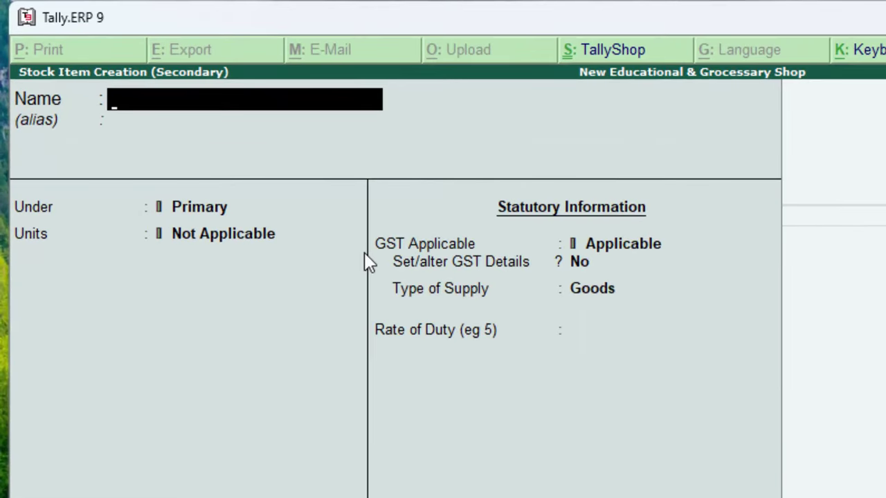
Step: Name the item Refined Oil and define a unit with symbol ltr, formal name Litre
text(Refine)
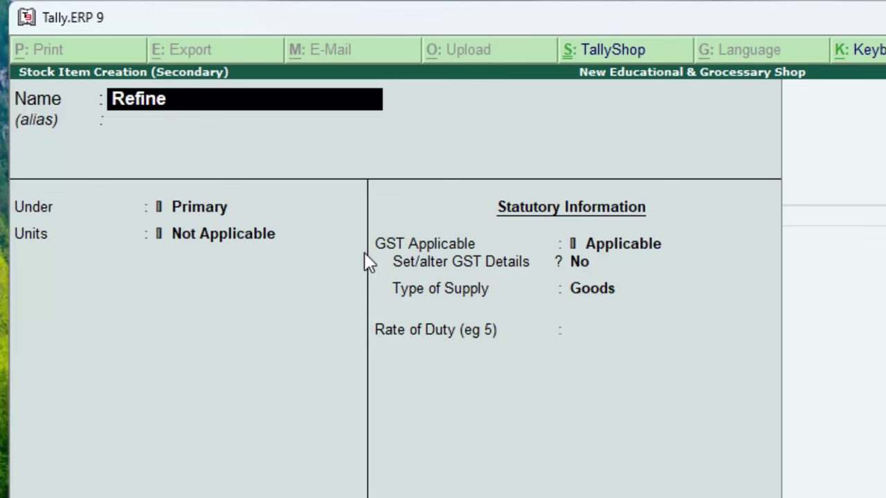
text(d Oil)
key(Return)
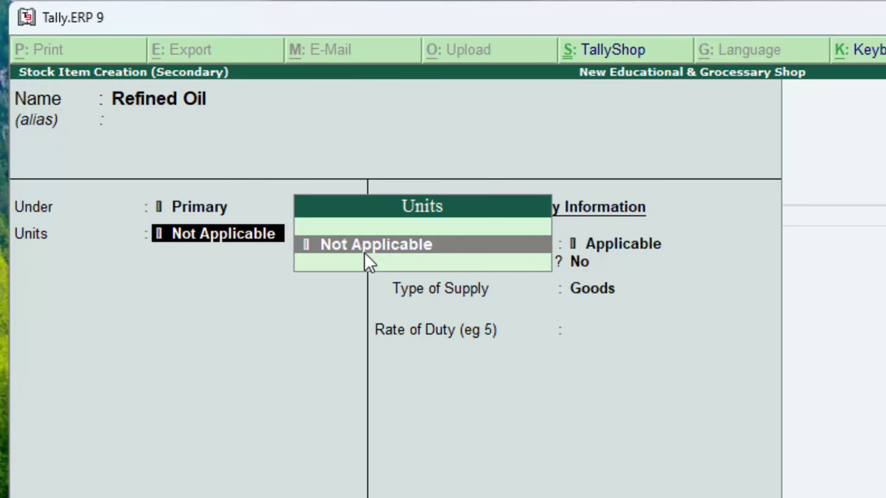
key(alt+c)
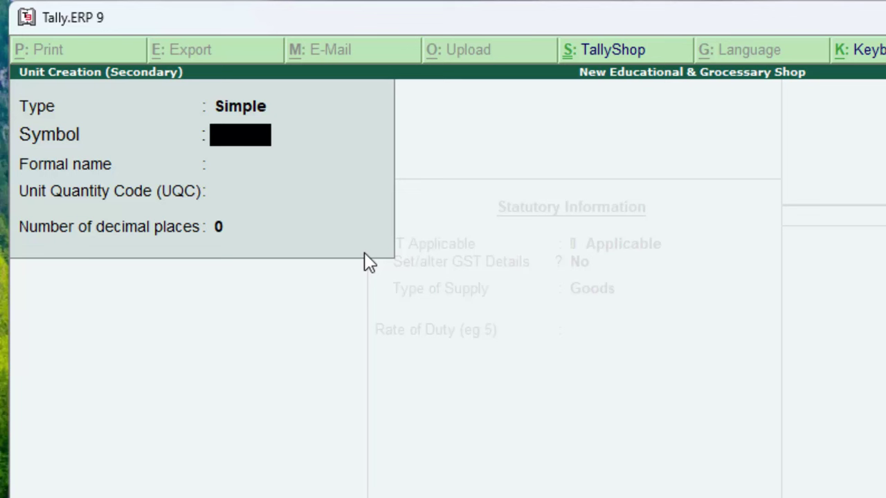
text(l)
text(tr)
key(Return)
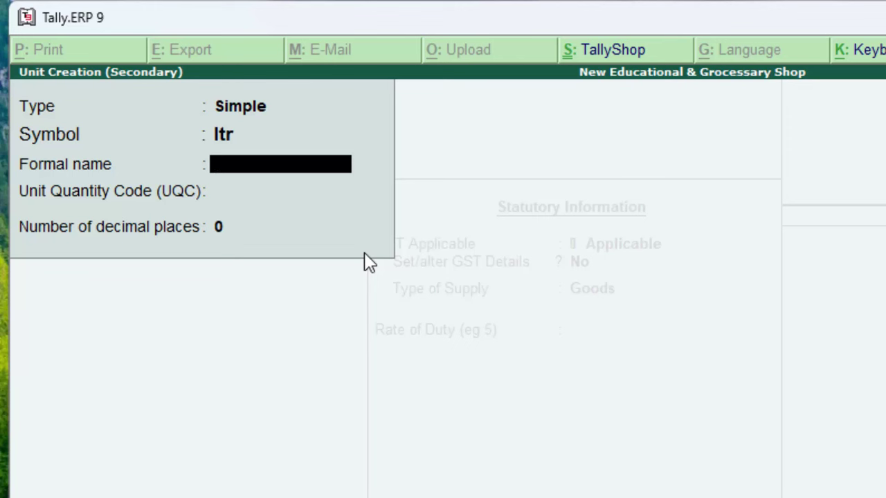
text(Litre)
key(Return)
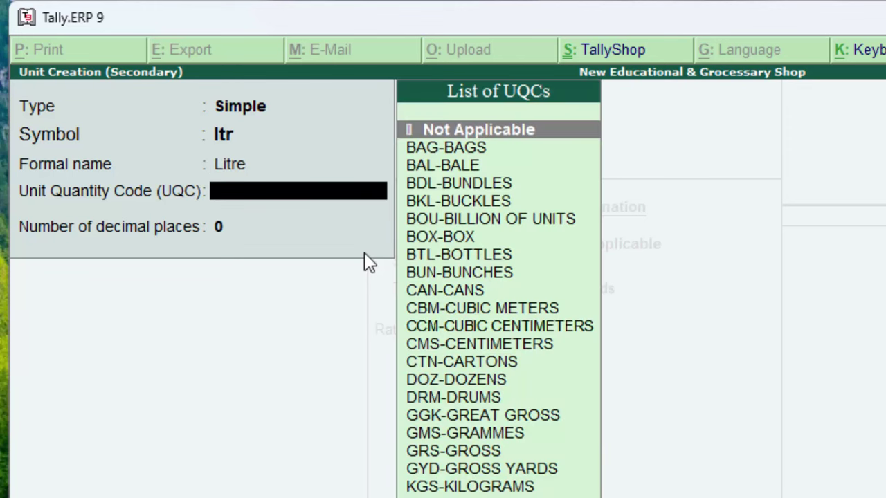
Step: Give the ltr unit UQC MLT-MILILITRE and 3 decimal places, then save it
text(m)
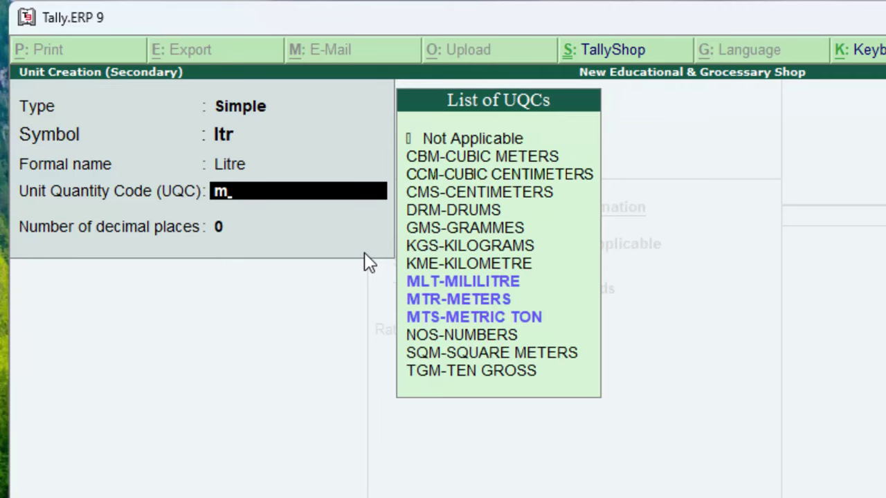
key(Down)
key(Down)
key(Up)
key(Return)
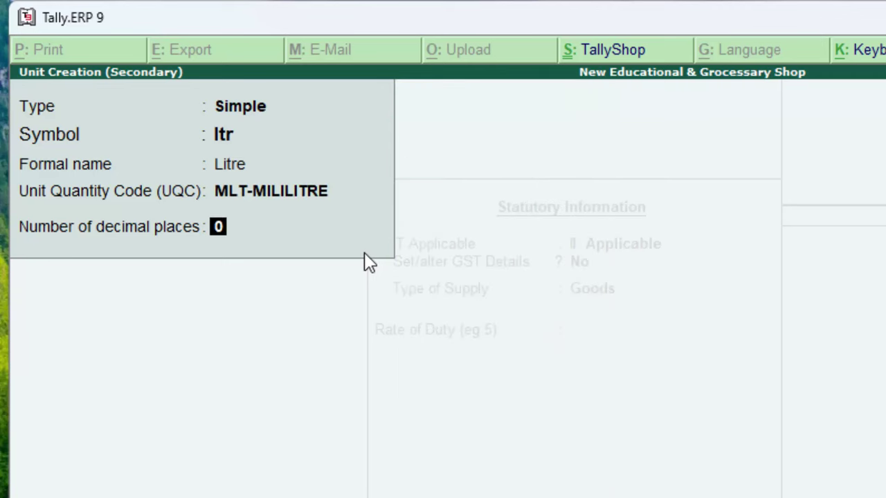
text(3)
key(Return)
key(Return)
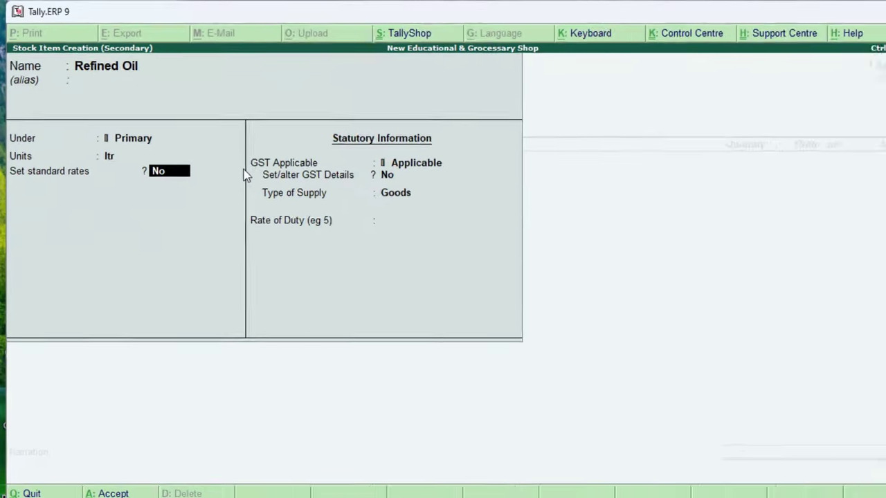
key(Return)
key(Return)
key(Return)
key(Return)
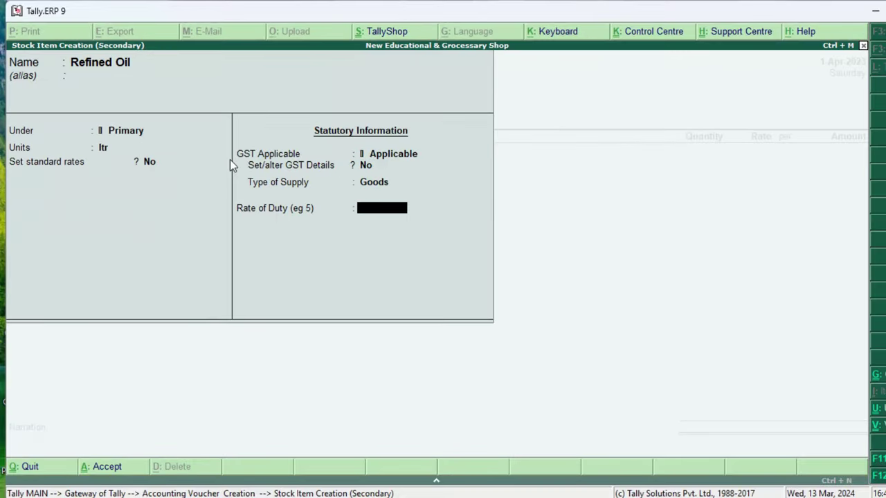
key(Return)
Step: Save Refined Oil and enter 5 ltr at 120.00, totalling 600.00
key(Return)
key(Return)
text(5)
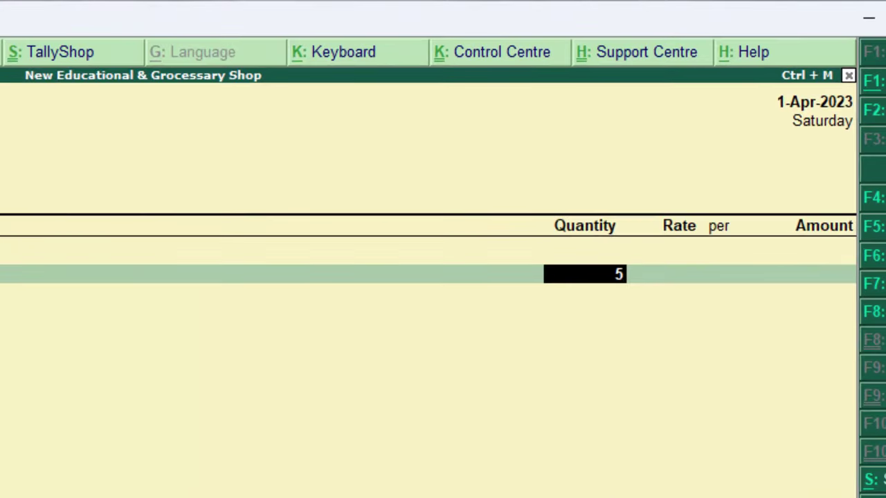
key(Return)
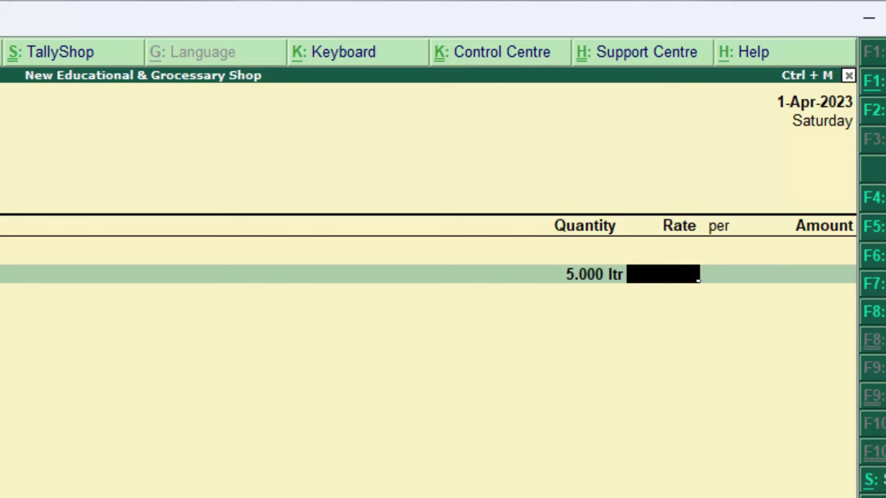
text(12)
text(0.00)
key(Return)
key(Return)
key(Return)
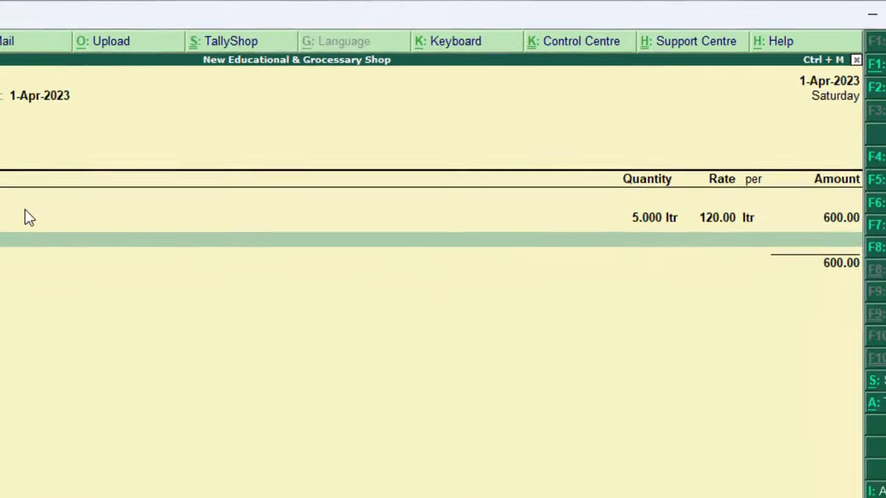
key(alt+c)
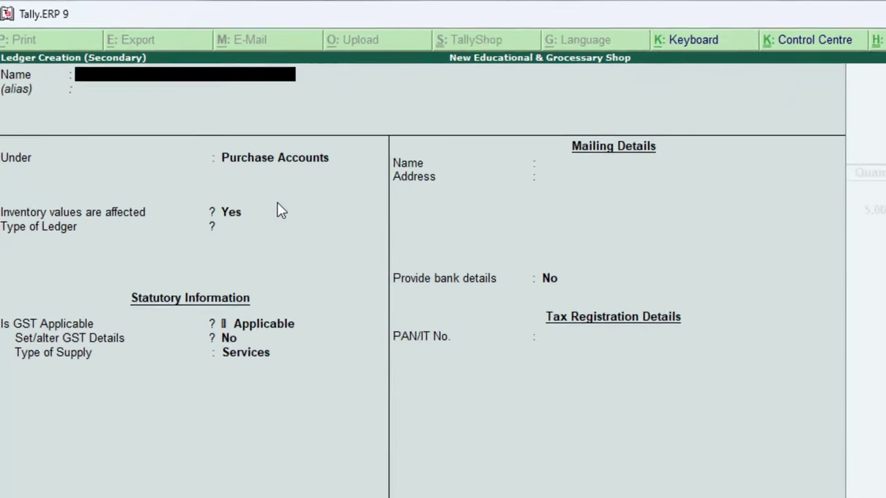
Step: Create ledger CGST under Duties & Taxes (GST, Central Tax), adding 36.00 to the purchase
text(CGS)
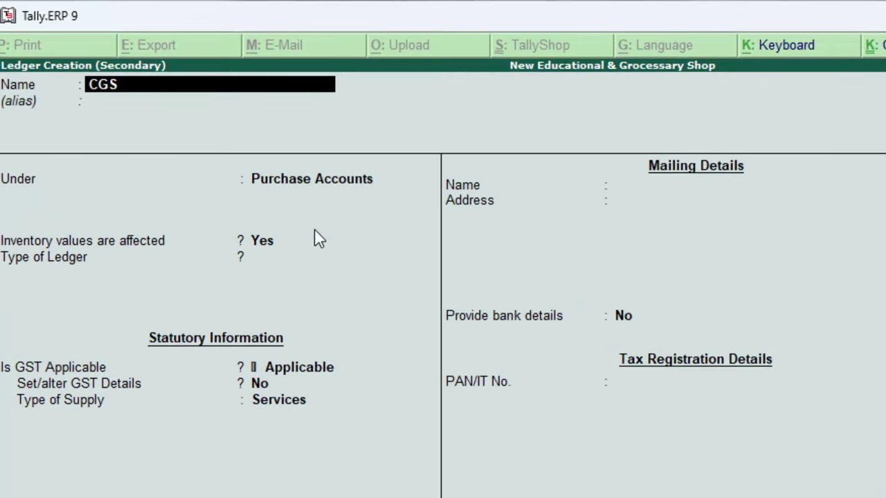
text(T)
key(Return)
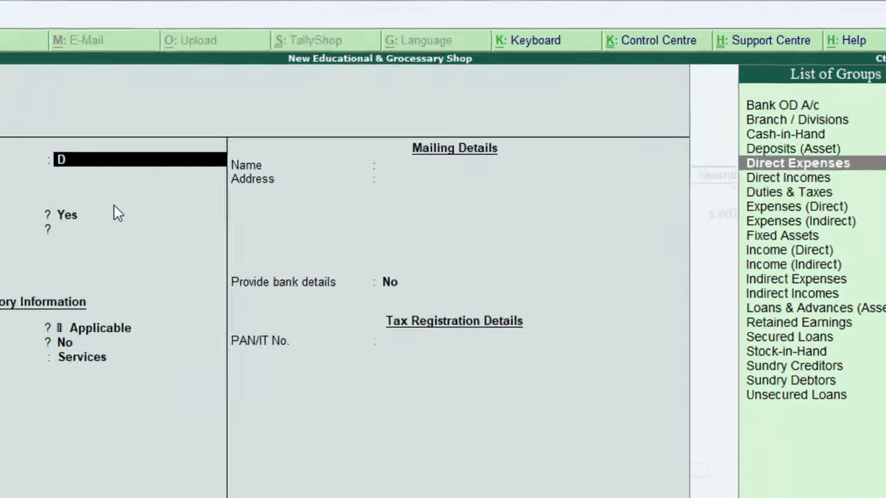
text(D)
key(Down)
key(Down)
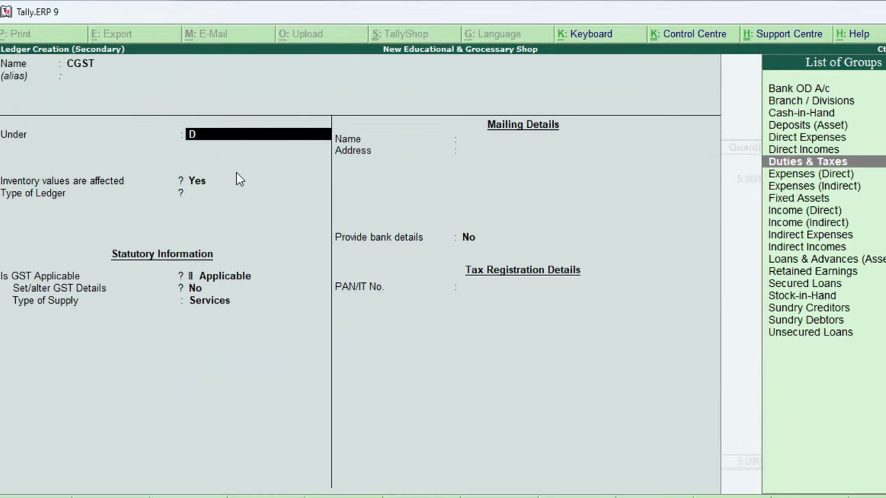
key(Return)
key(Up)
key(Return)
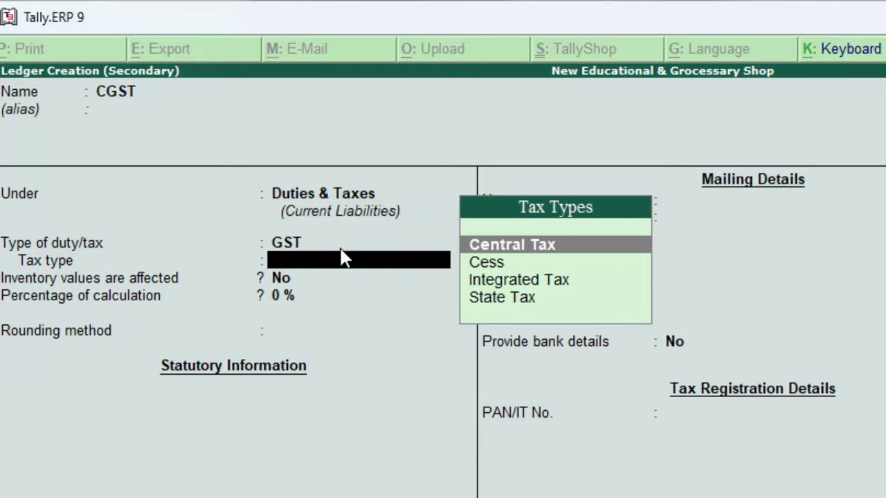
key(Return)
key(Return)
key(Return)
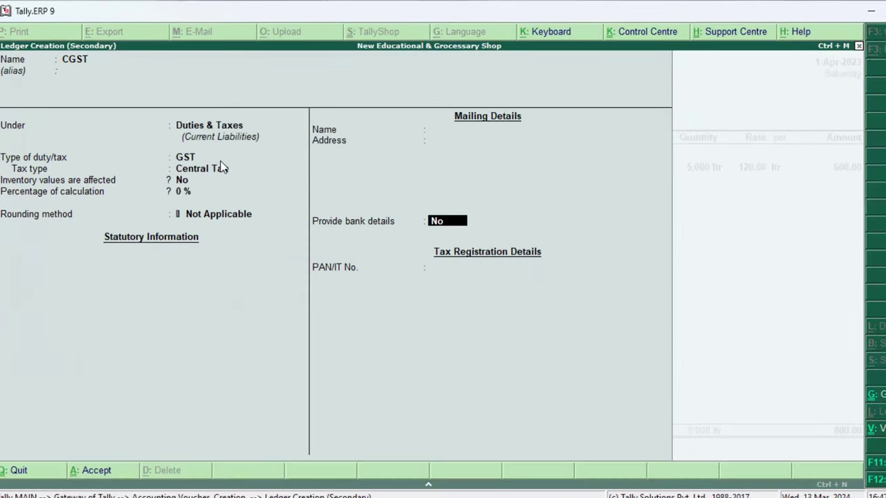
key(Return)
key(Return)
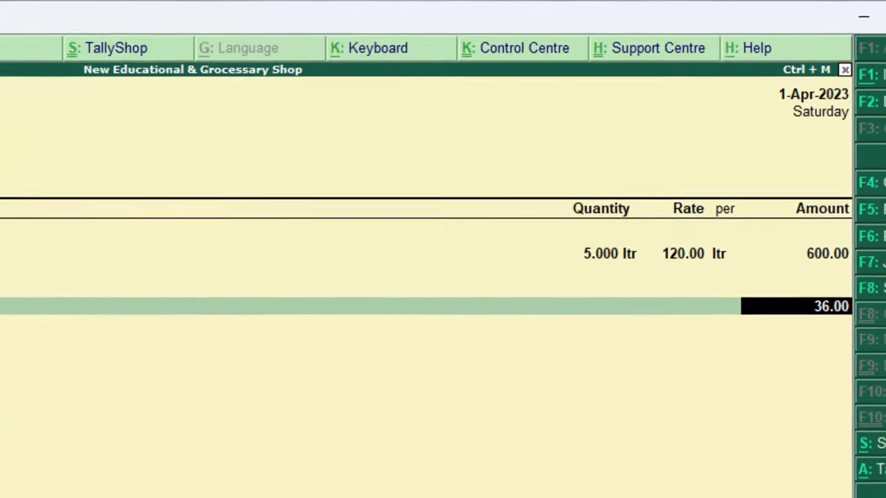
key(Return)
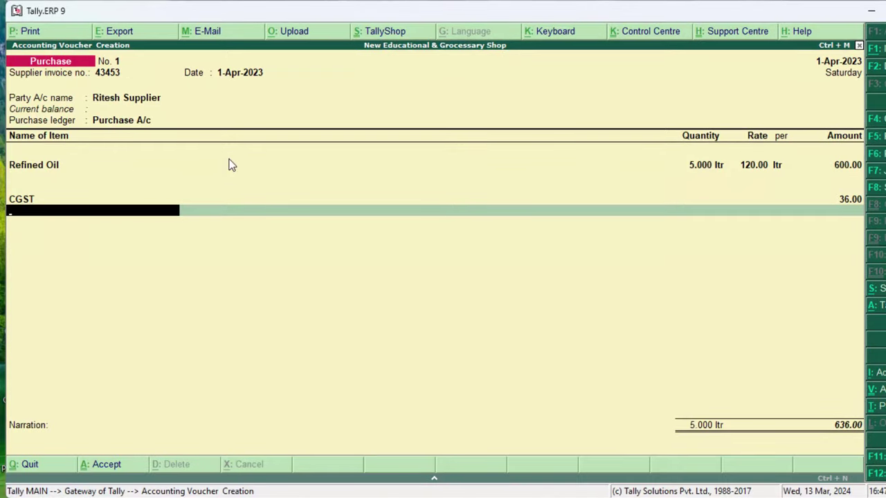
Step: Create an SGST ledger under Duties & Taxes, GST State Tax with Normal Rounding, adding 36.00
key(alt+c)
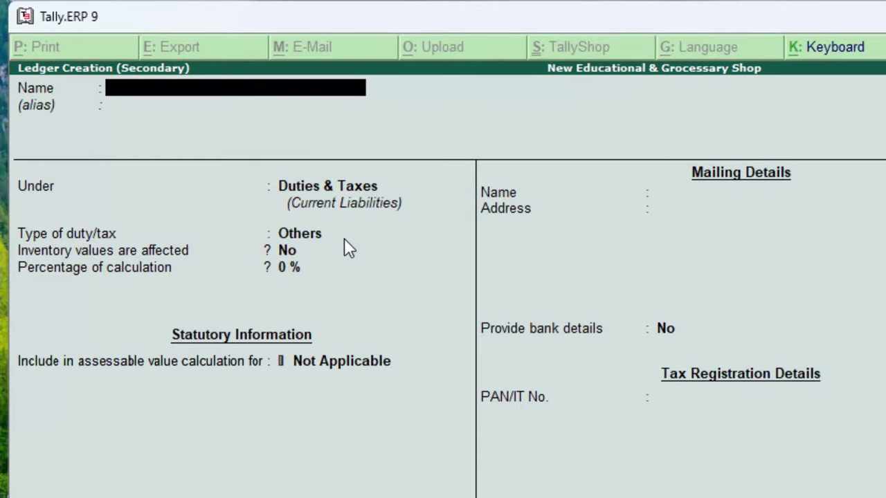
text(SG)
text(ST)
key(Return)
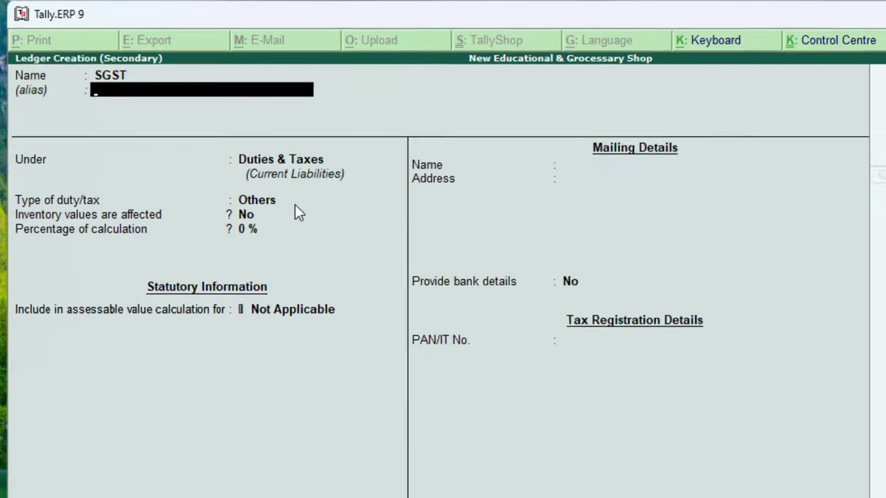
key(Return)
key(Return)
key(Up)
key(Return)
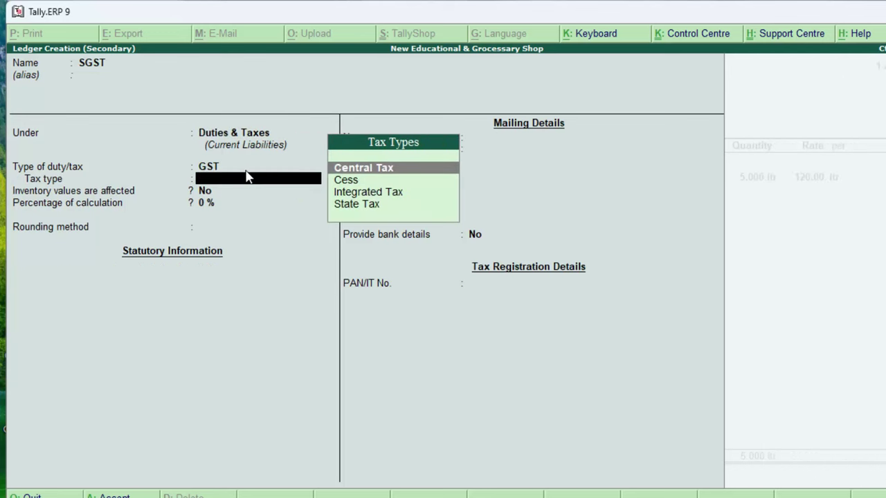
key(Down)
key(Down)
key(Down)
key(Return)
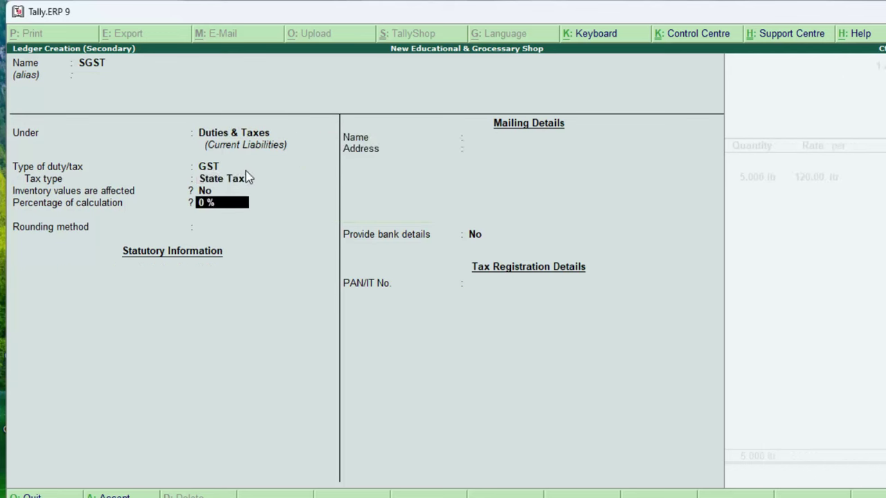
key(Return)
key(Down)
key(Down)
key(Return)
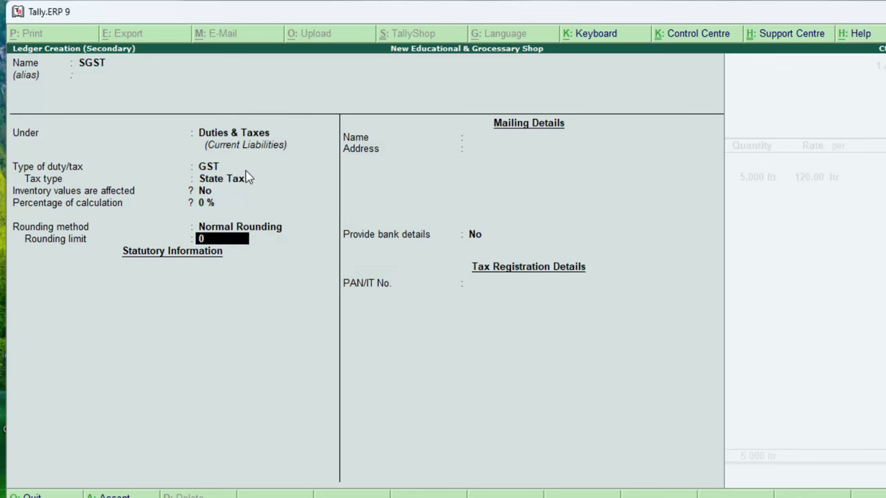
key(Return)
key(Return)
key(Return)
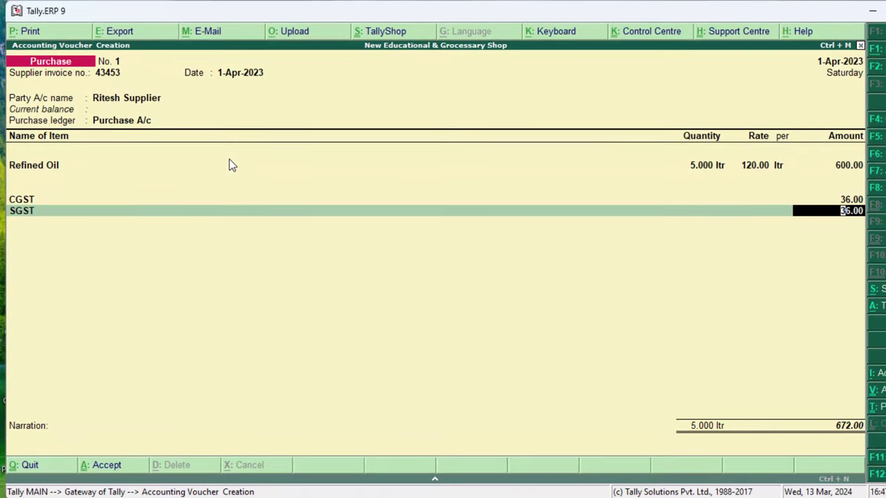
Step: Accept the 36.00 SGST, add narration 'The Goods have been Purchased', and save voucher No. 1
key(Return)
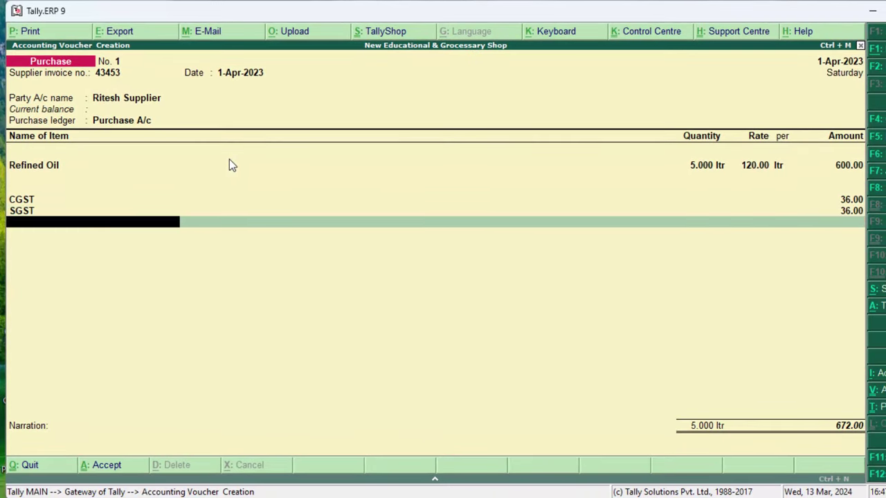
key(Return)
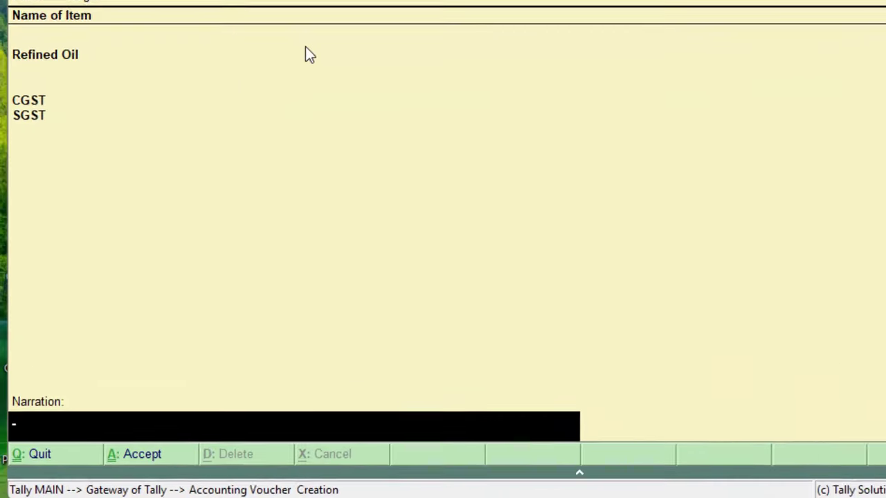
text(Th)
text(e)
text( Goof)
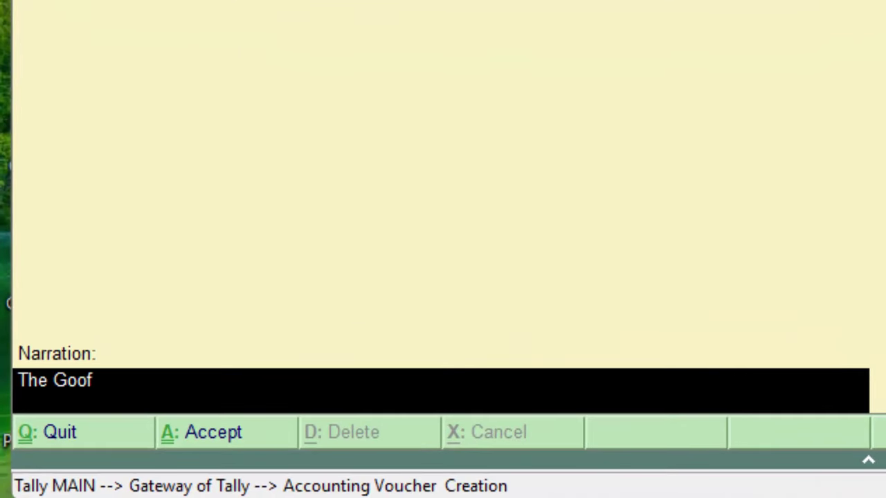
key(BackSpace)
text(ds ha)
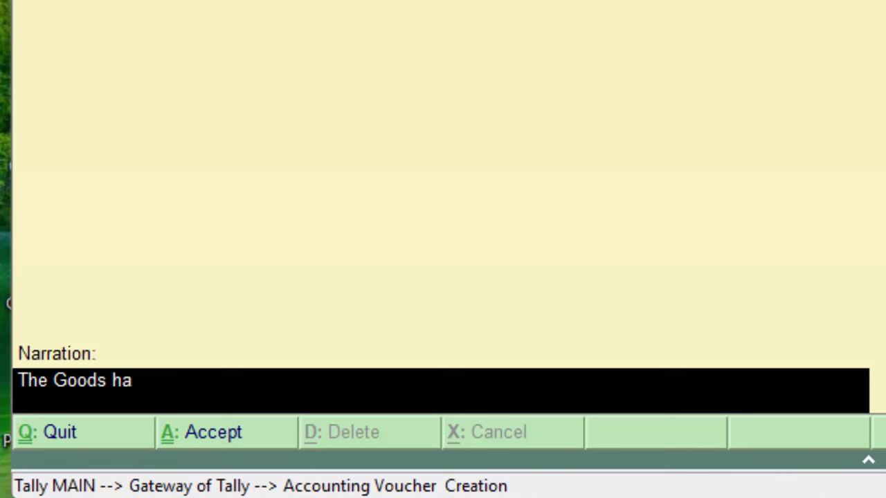
text(ve been)
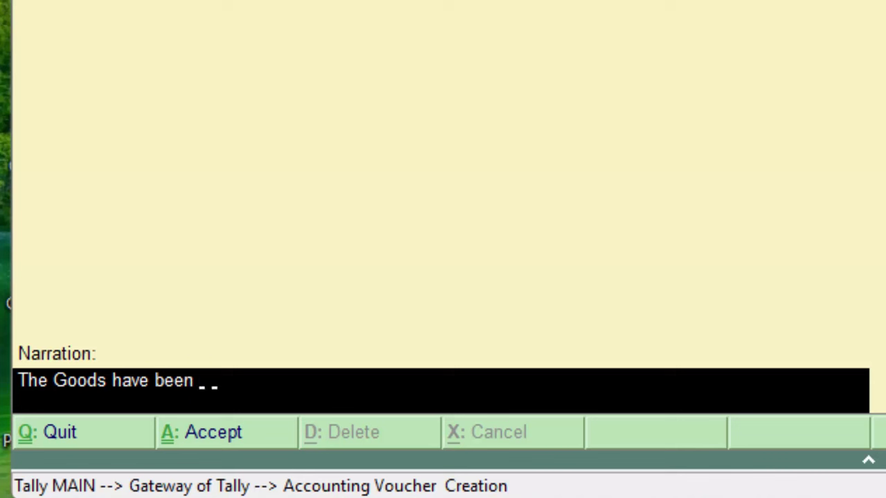
text( Purchase)
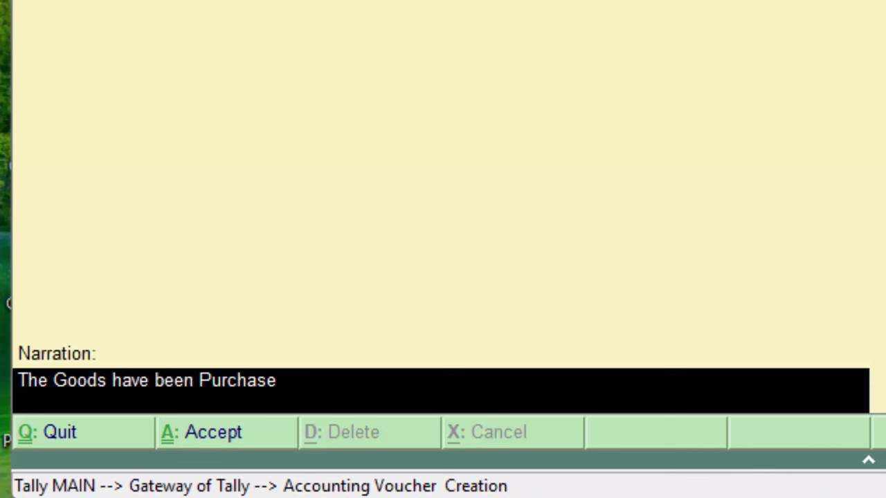
text(d)
key(Return)
key(Return)
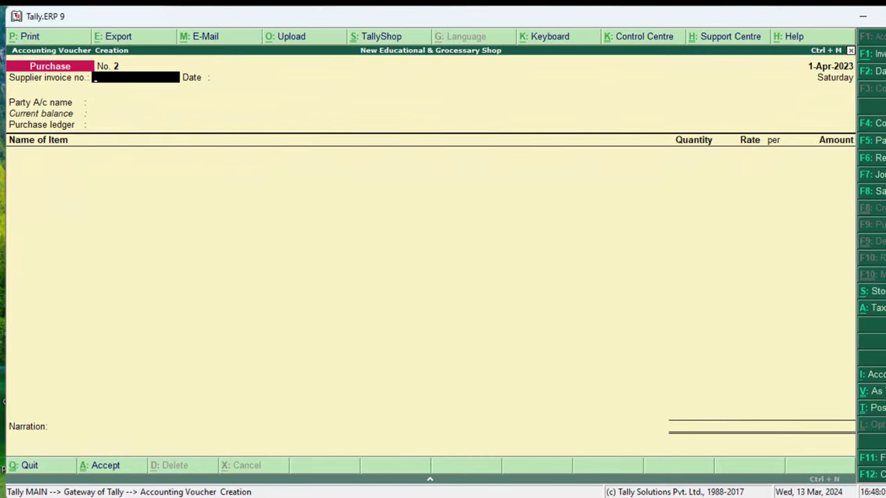
Step: Quit the blank purchase voucher and start a new Payment voucher
key(Escape)
key(y)
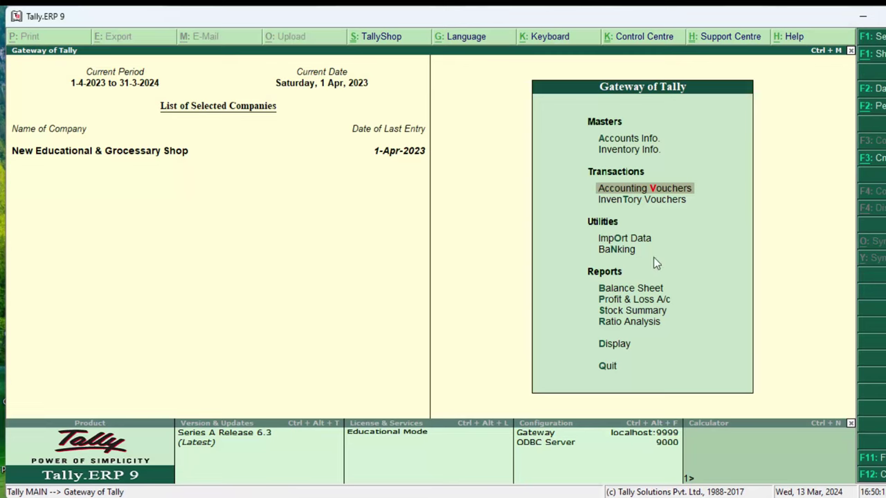
key(Return)
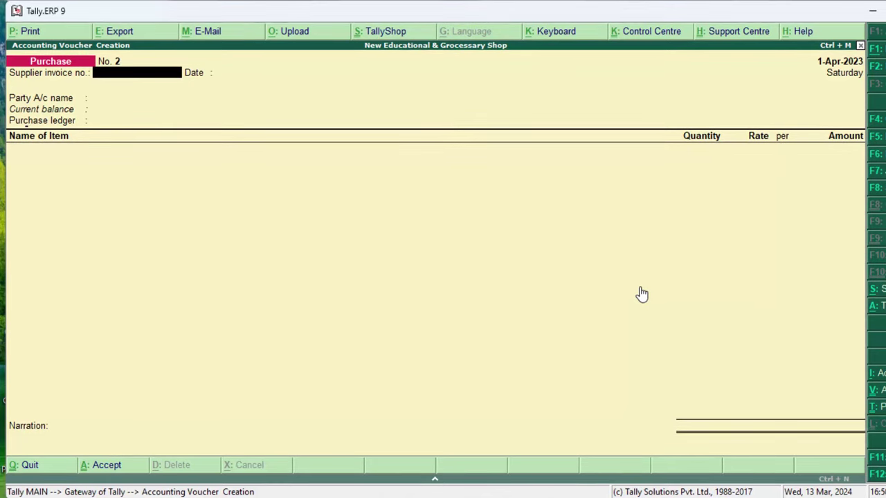
key(F5)
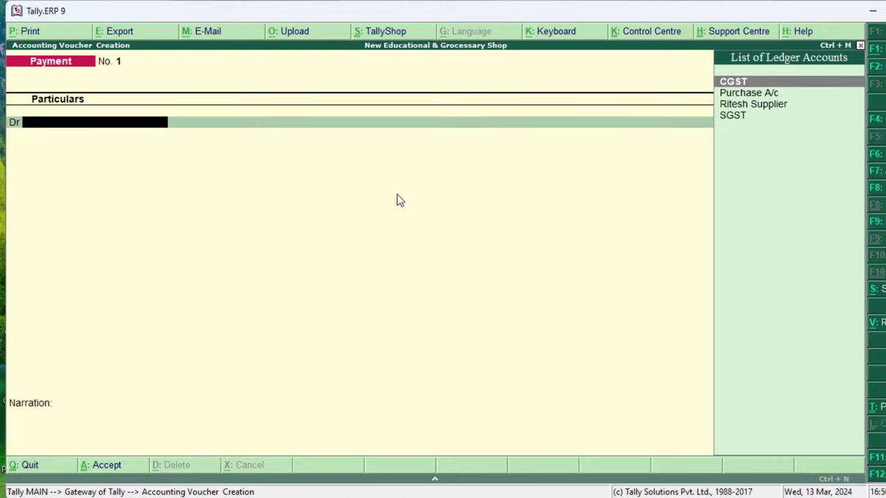
Step: Debit the existing supplier 672.00 against pending bill 43453, then return to the debit ledger field
key(Down)
key(Down)
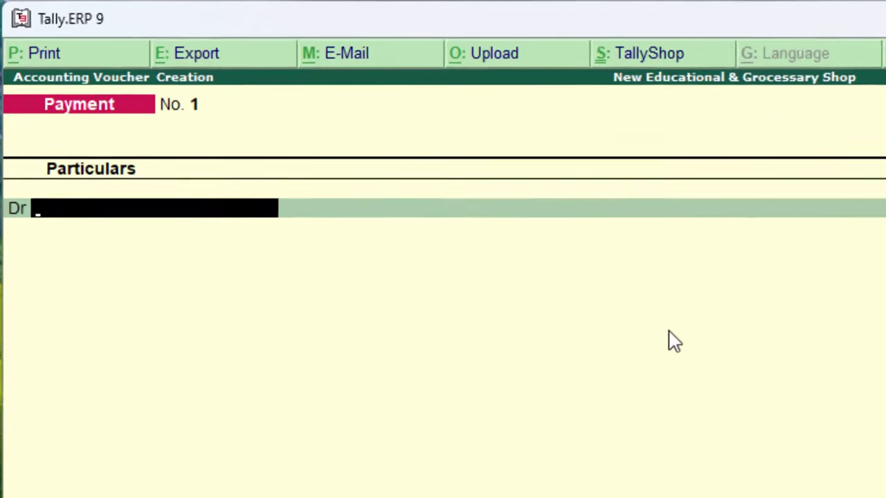
key(Return)
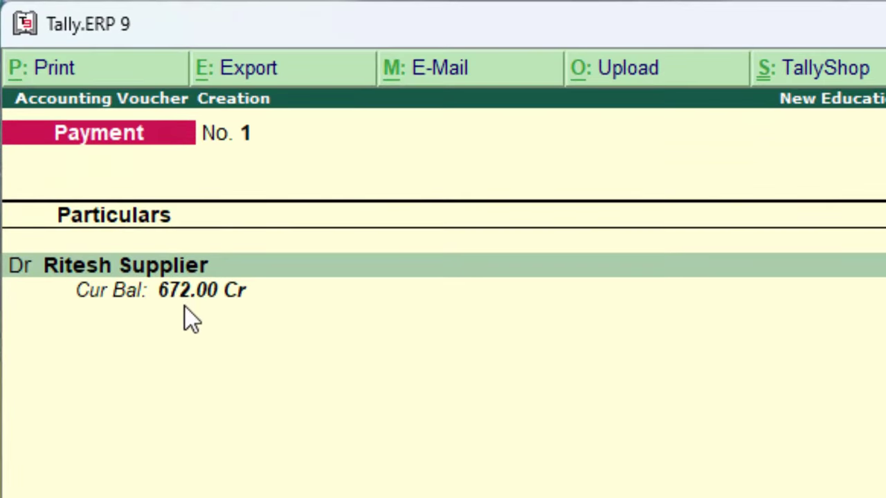
text(6)
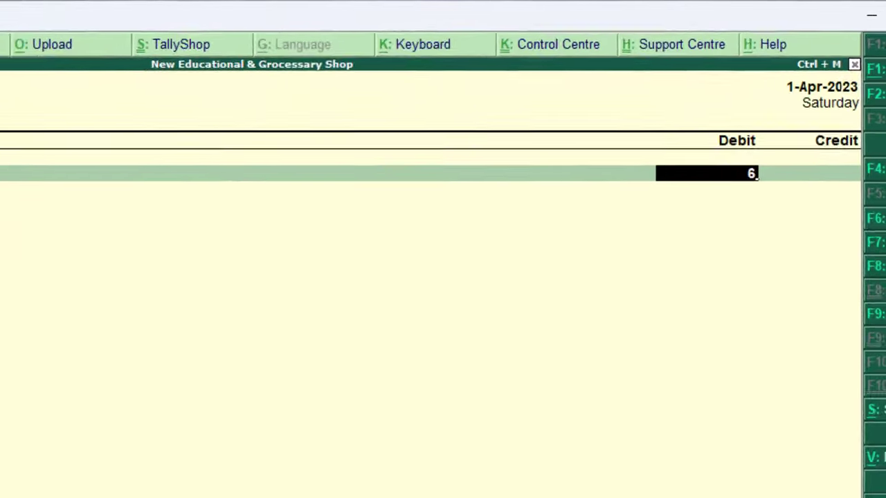
text(72)
key(Return)
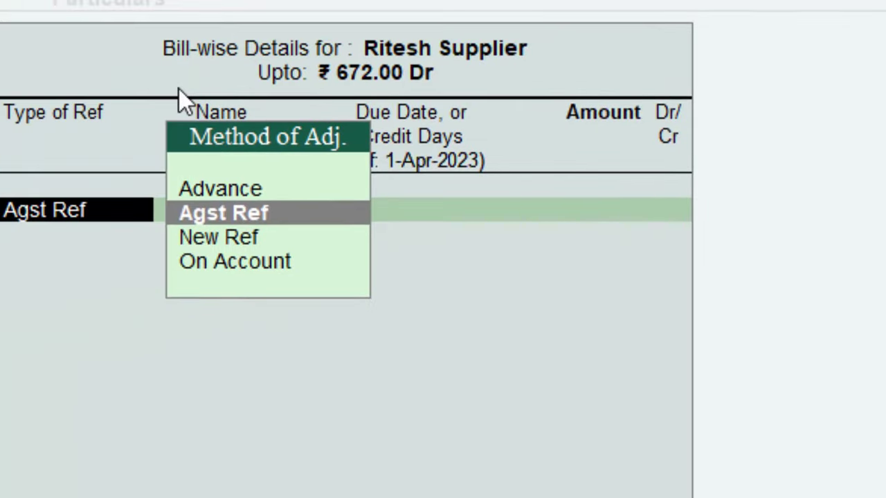
key(Return)
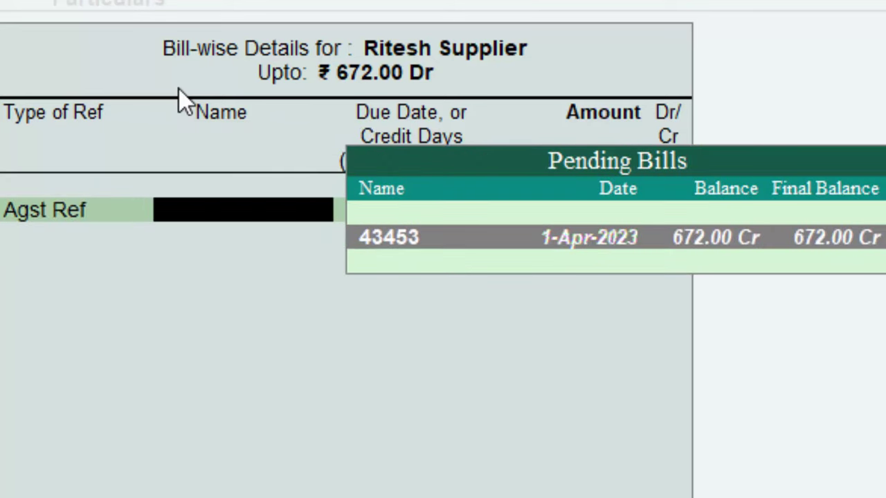
key(Return)
key(Return)
key(Return)
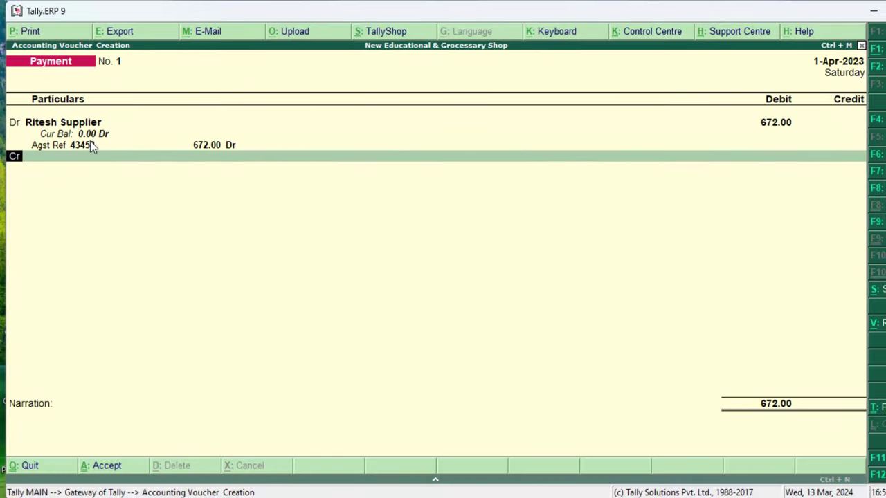
key(BackSpace)
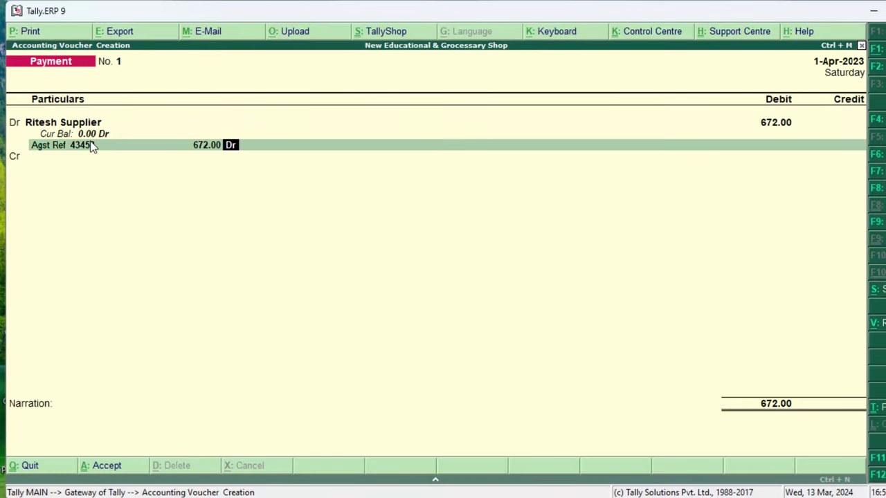
key(BackSpace)
key(BackSpace)
key(BackSpace)
key(BackSpace)
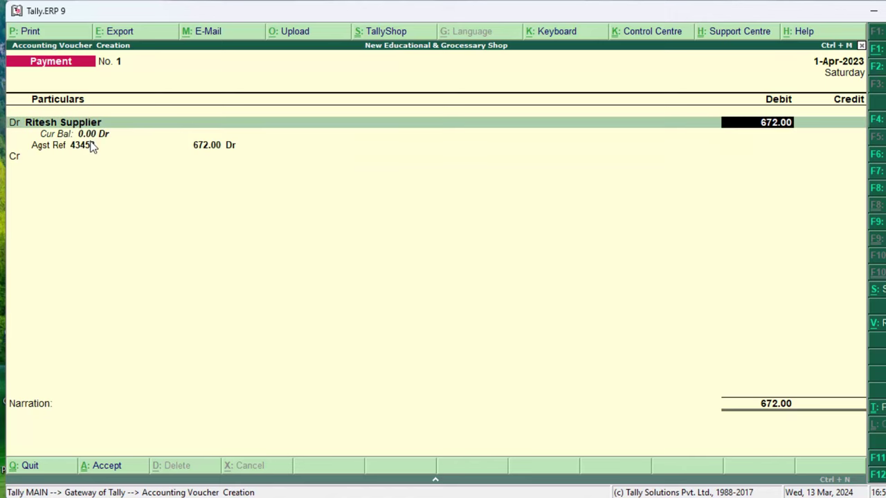
key(BackSpace)
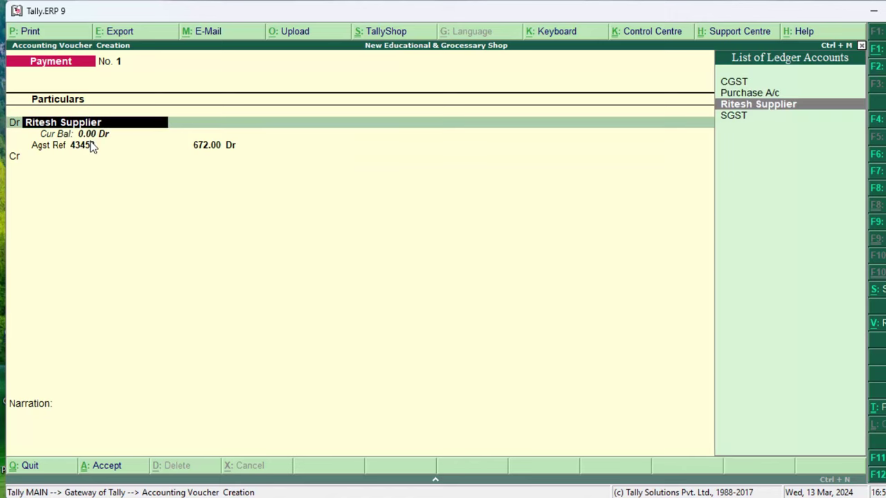
Step: Create a ledger named for the second supplier under Sundry Creditors, maintained bill-by-bill
key(alt+c)
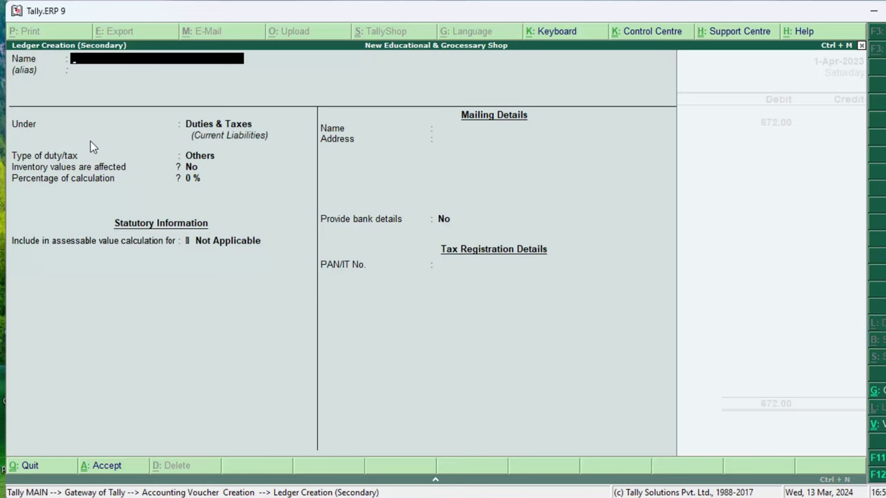
text(Heena)
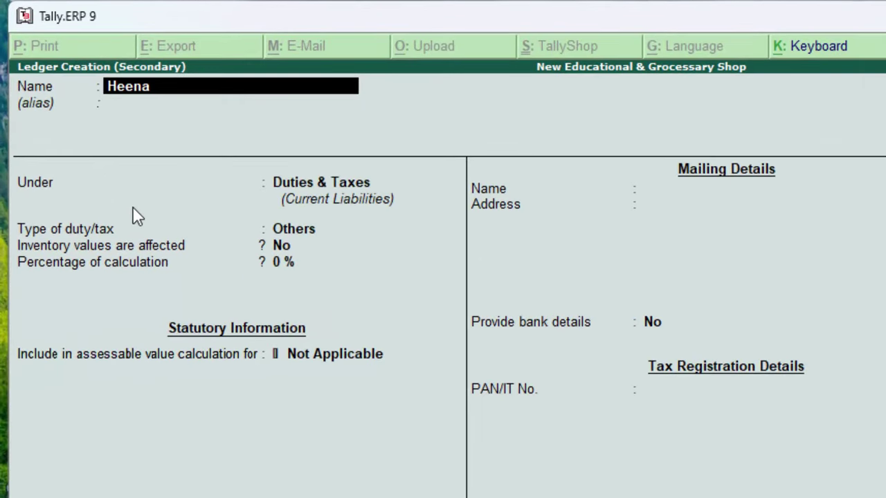
text( C)
key(Return)
key(Return)
text(S)
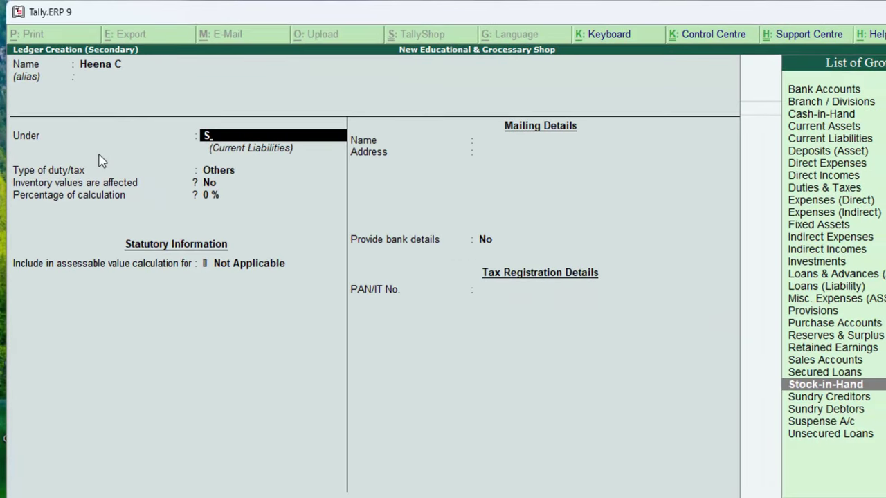
key(Down)
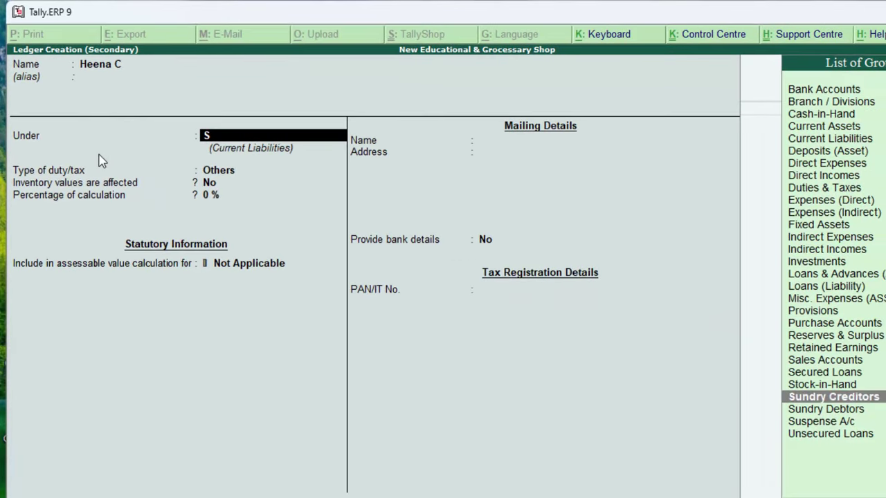
key(Return)
key(Return)
key(Return)
key(Return)
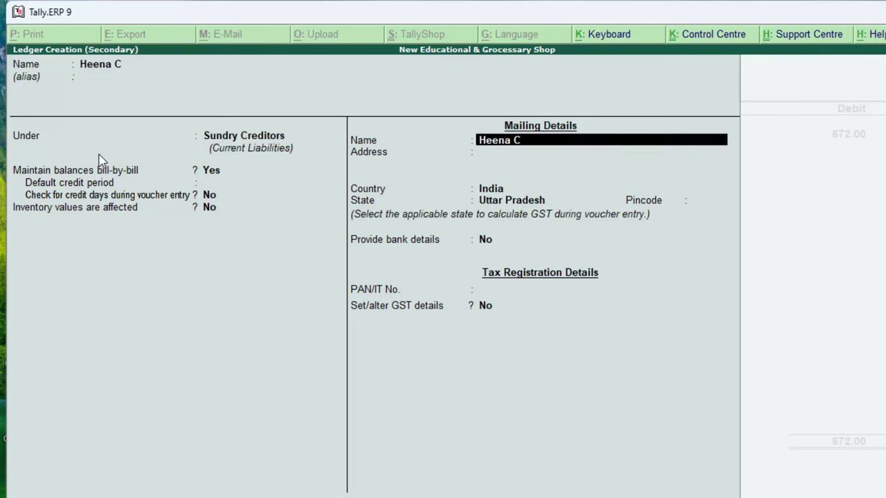
key(Return)
key(Return)
key(Return)
key(Return)
key(Return)
key(Return)
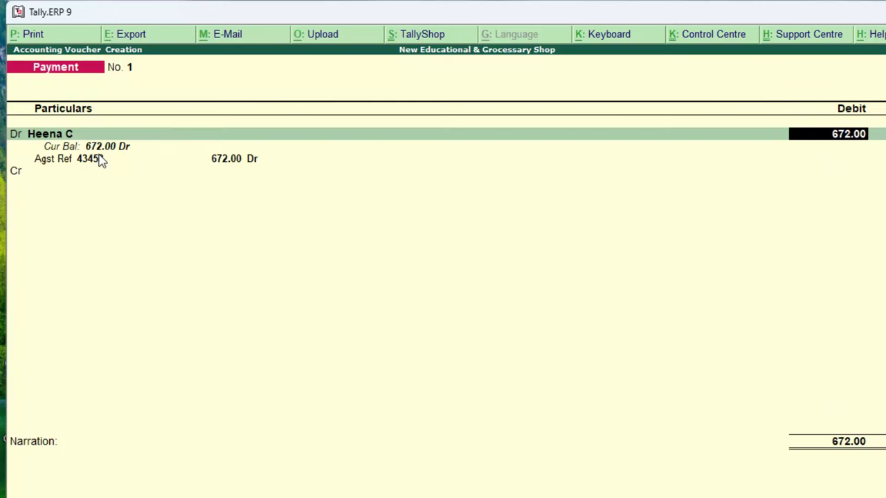
Step: Abandon the earlier payment entry and restart it, debiting the new creditor 600
key(ctrl+a)
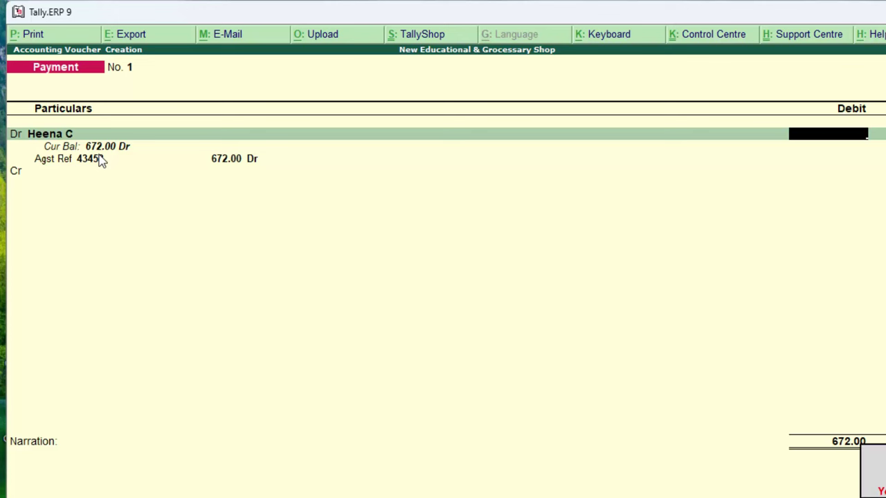
key(Return)
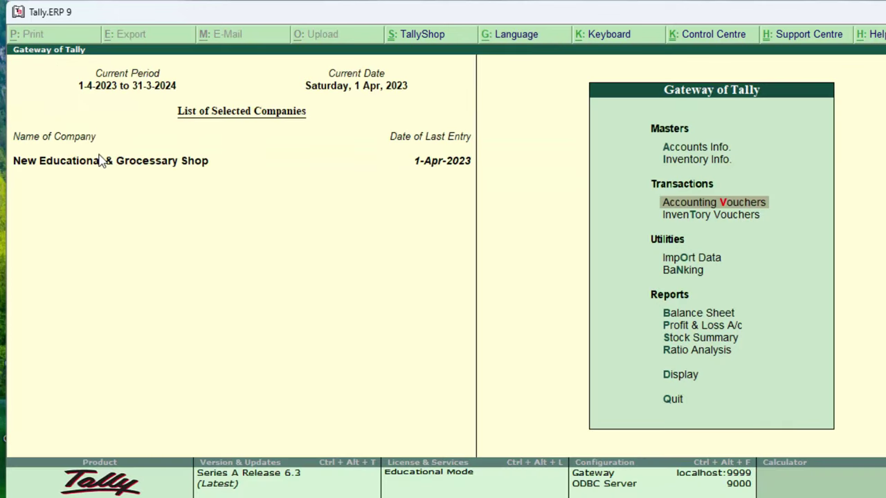
key(Return)
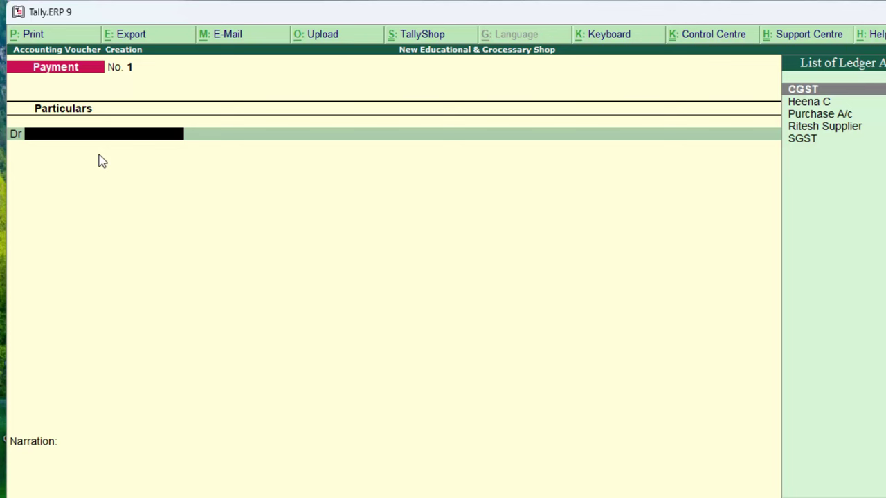
key(Down)
key(Return)
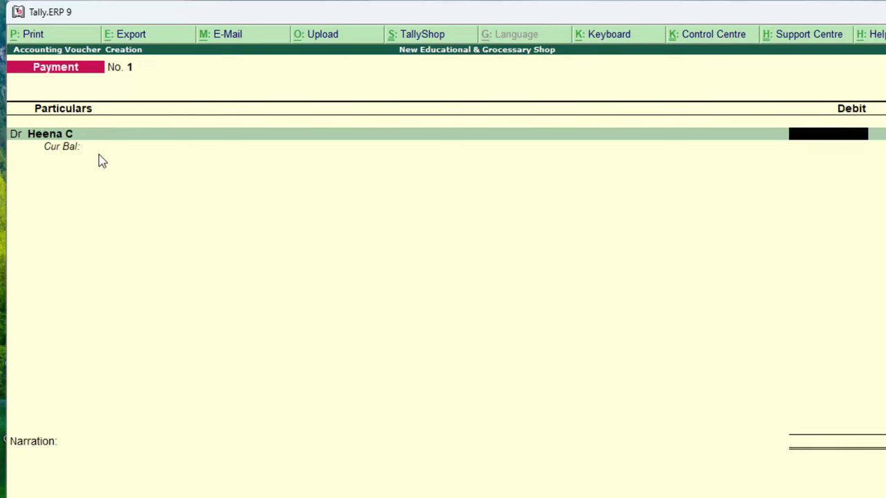
text(6000)
key(BackSpace)
key(Return)
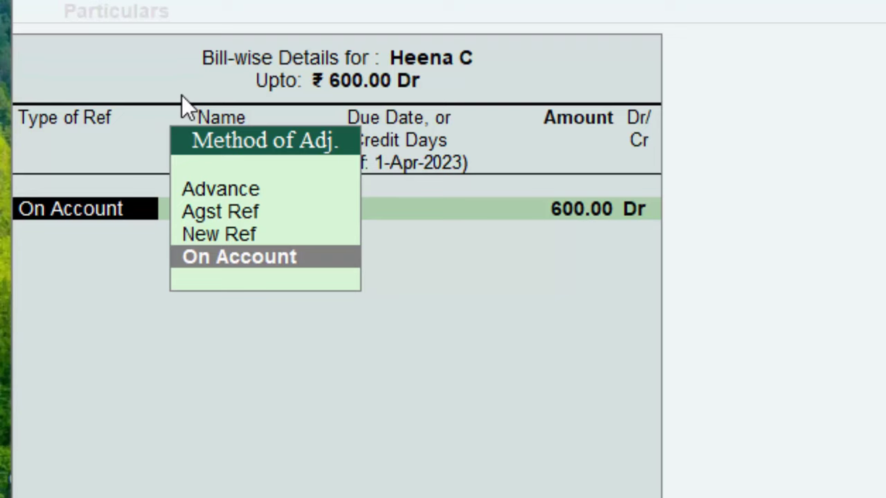
Step: Set the 600.00 debit's bill-wise adjustment to Agst Ref and return to the Payment voucher
key(Up)
key(Up)
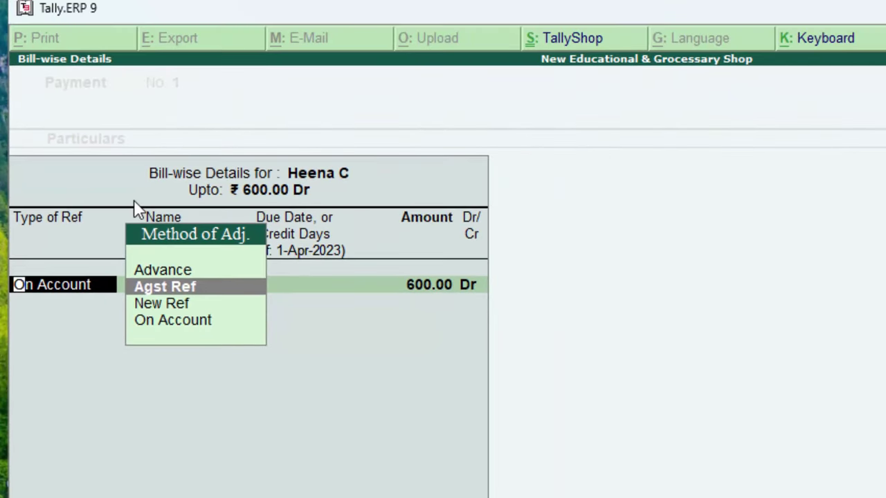
key(Return)
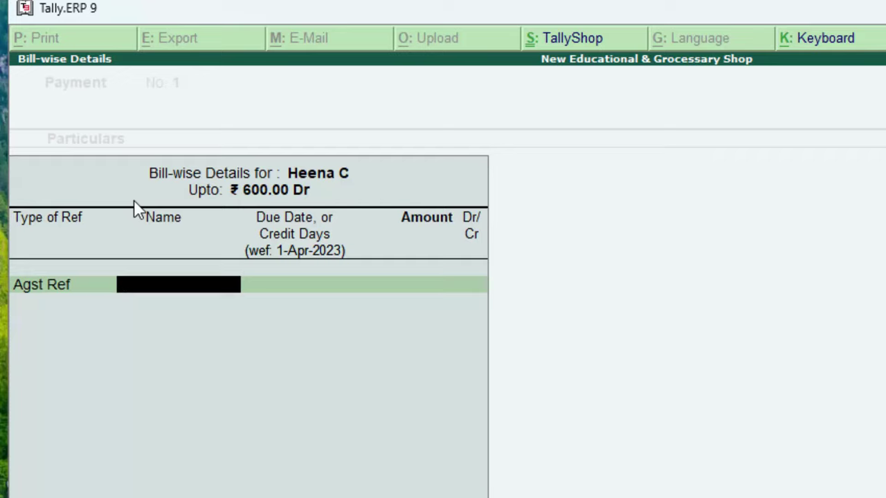
key(Return)
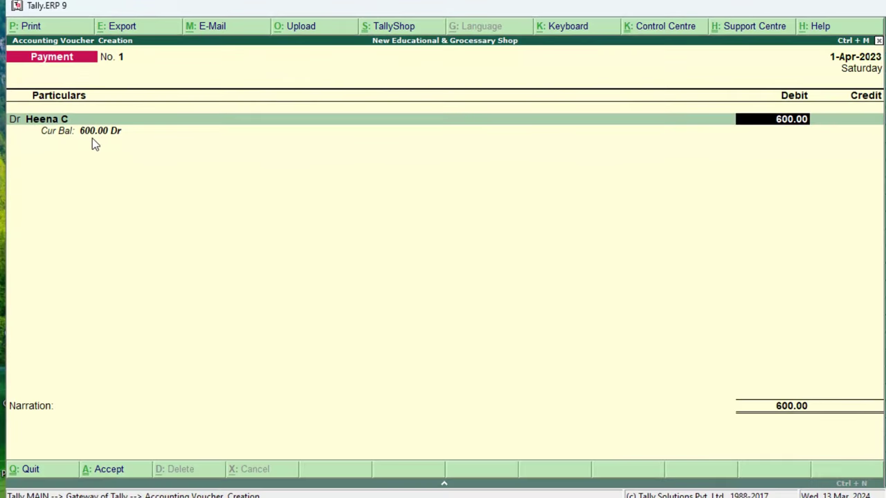